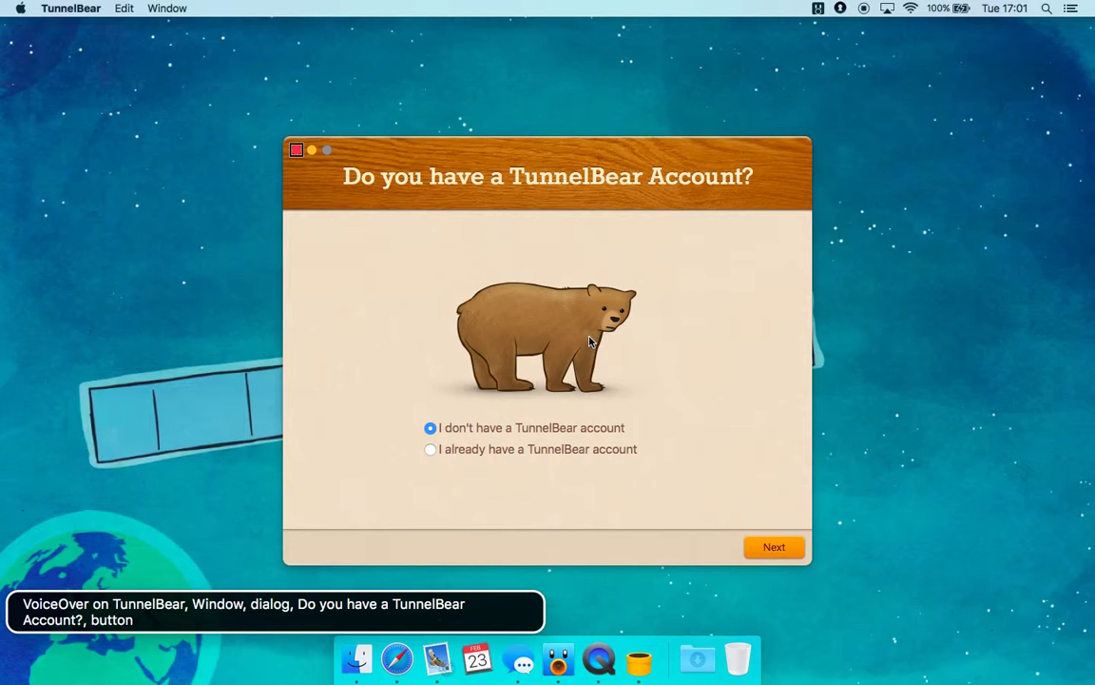
Step through the setup dialog's elements, including the bear picture, to the existing-account option
key("ctrl+alt+Right")
key("ctrl+alt+Right")
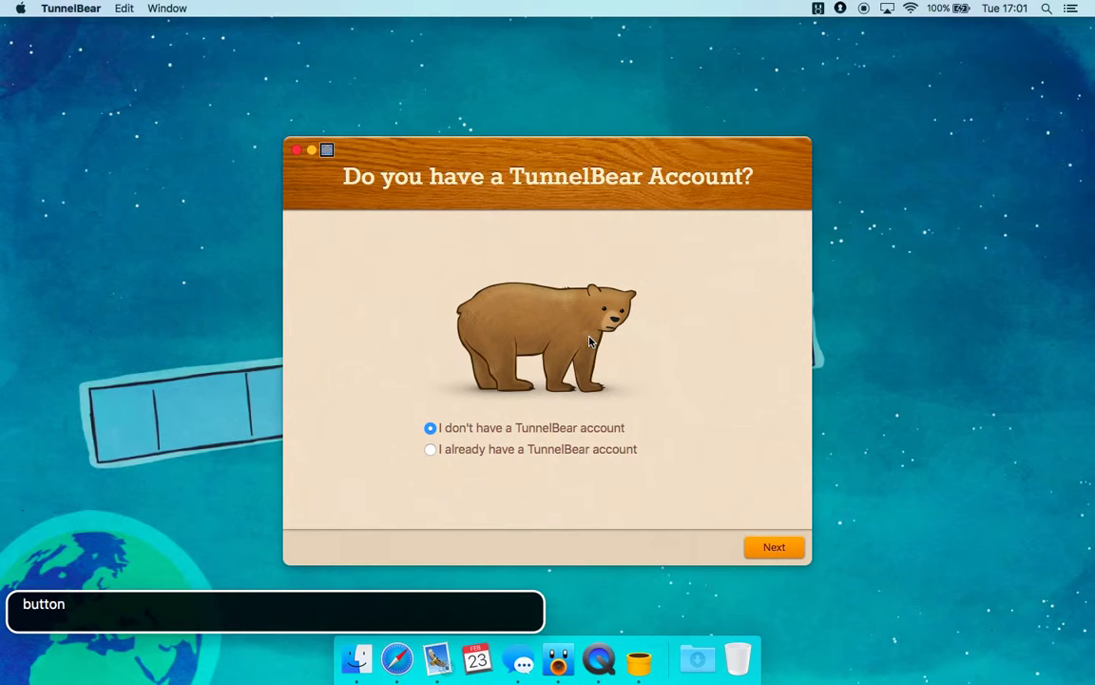
key("ctrl+alt+Right")
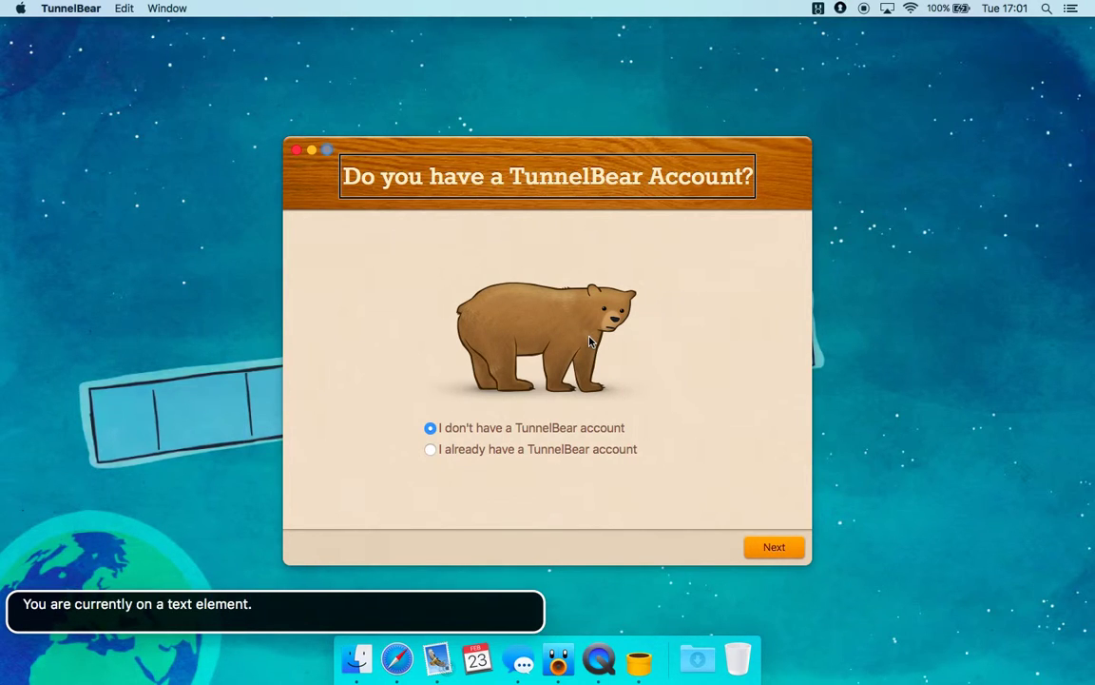
key("ctrl+alt+Right")
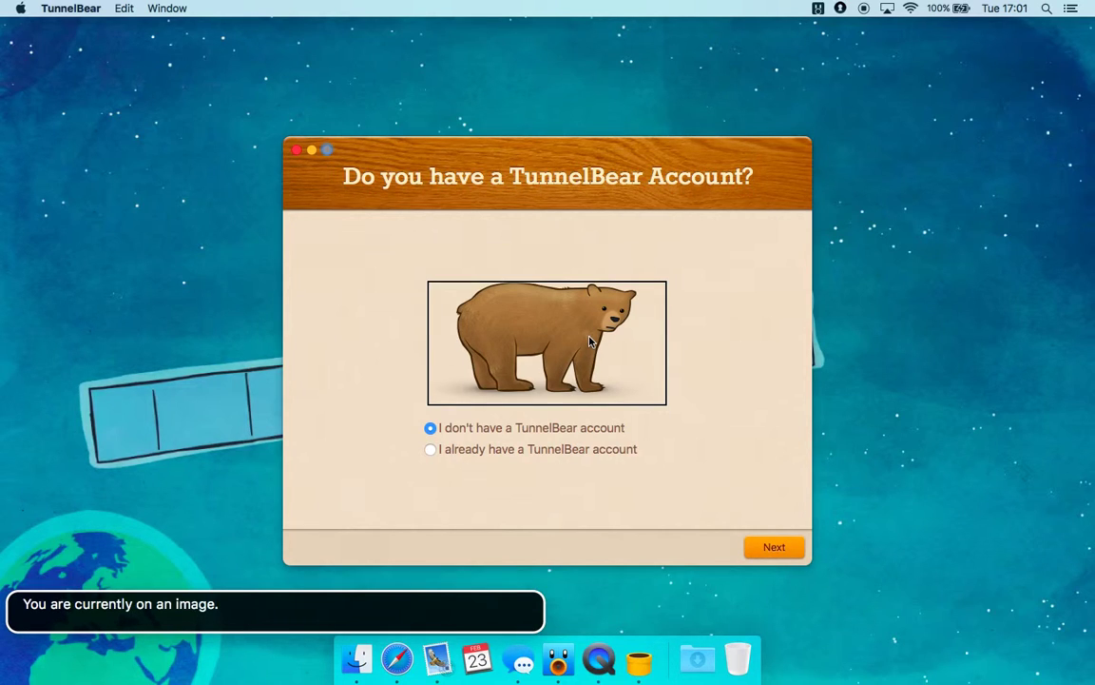
key("ctrl+alt+Right")
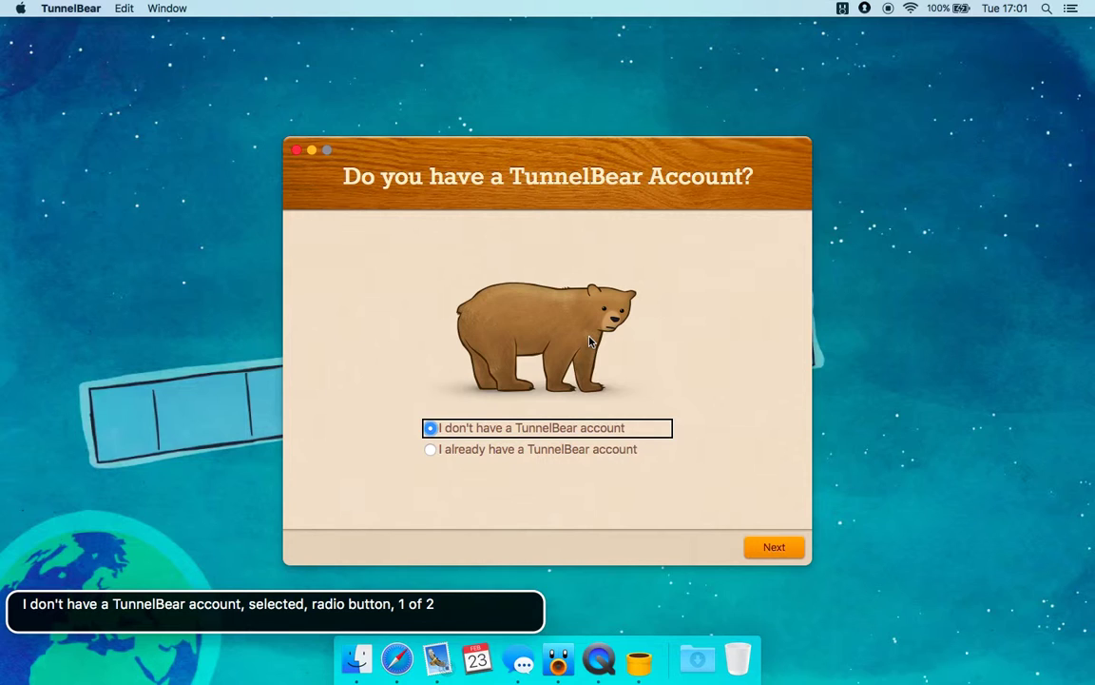
key("ctrl+alt+Right")
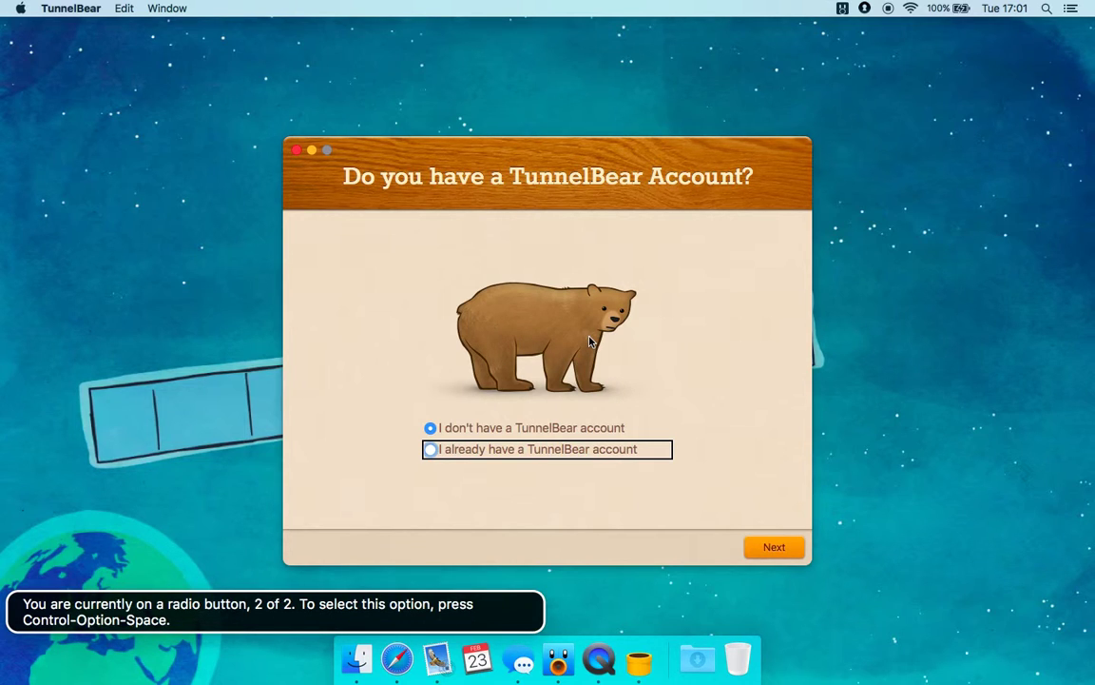
Select 'I already have a TunnelBear account' and continue with Next
key("ctrl+alt+space")
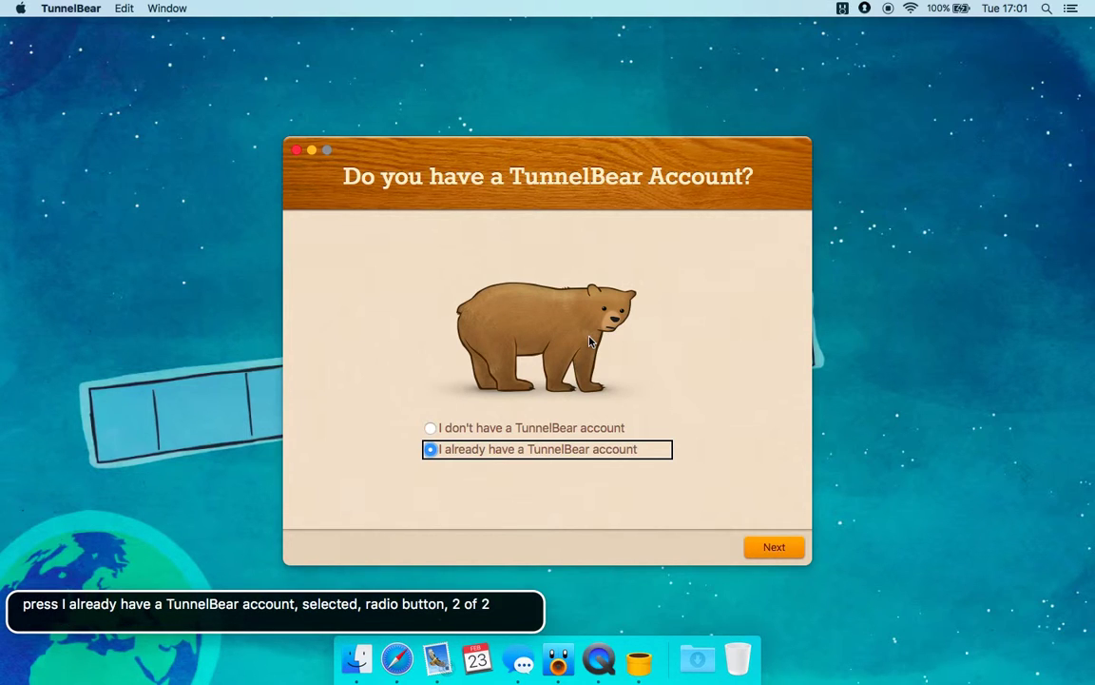
key("ctrl+alt+Right")
key("ctrl+alt+space")
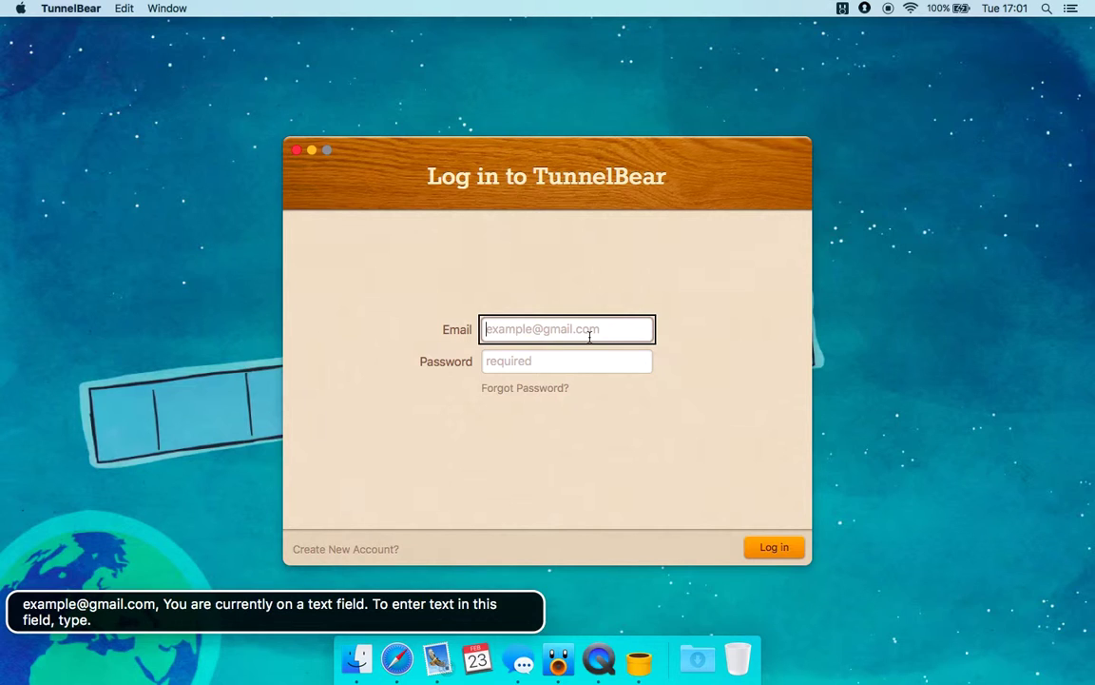
Enter the account's e-mail address in the login form's Email field
key("ctrl+alt+Left")
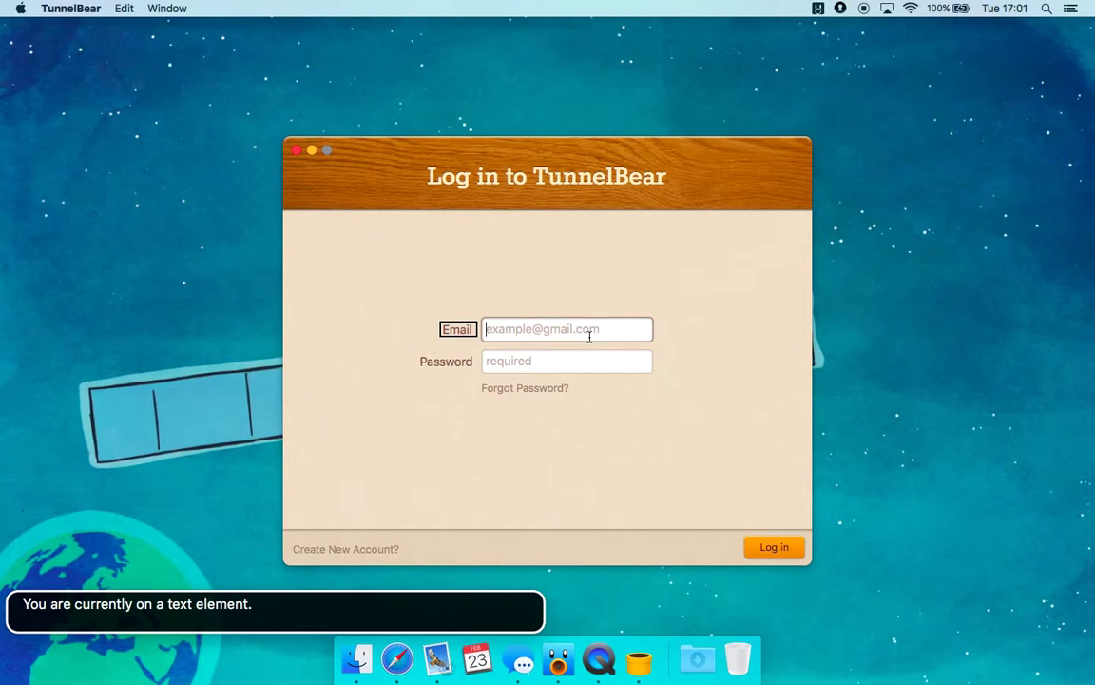
key("ctrl+alt+Right")
key("ctrl+alt+Left")
key("ctrl+alt+Right")
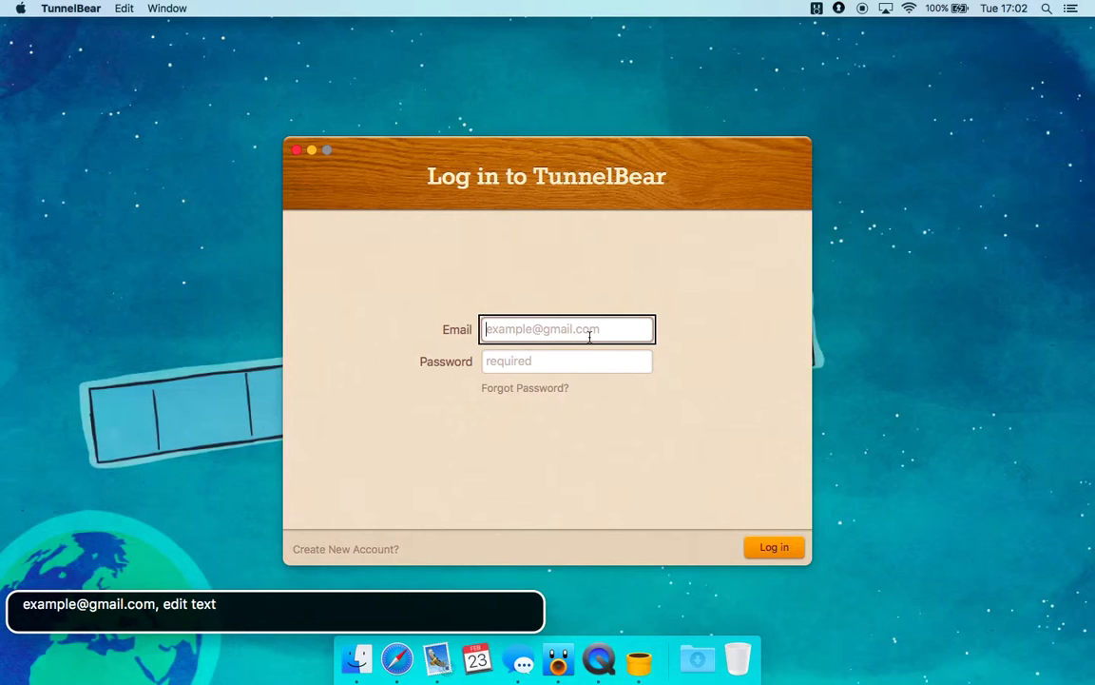
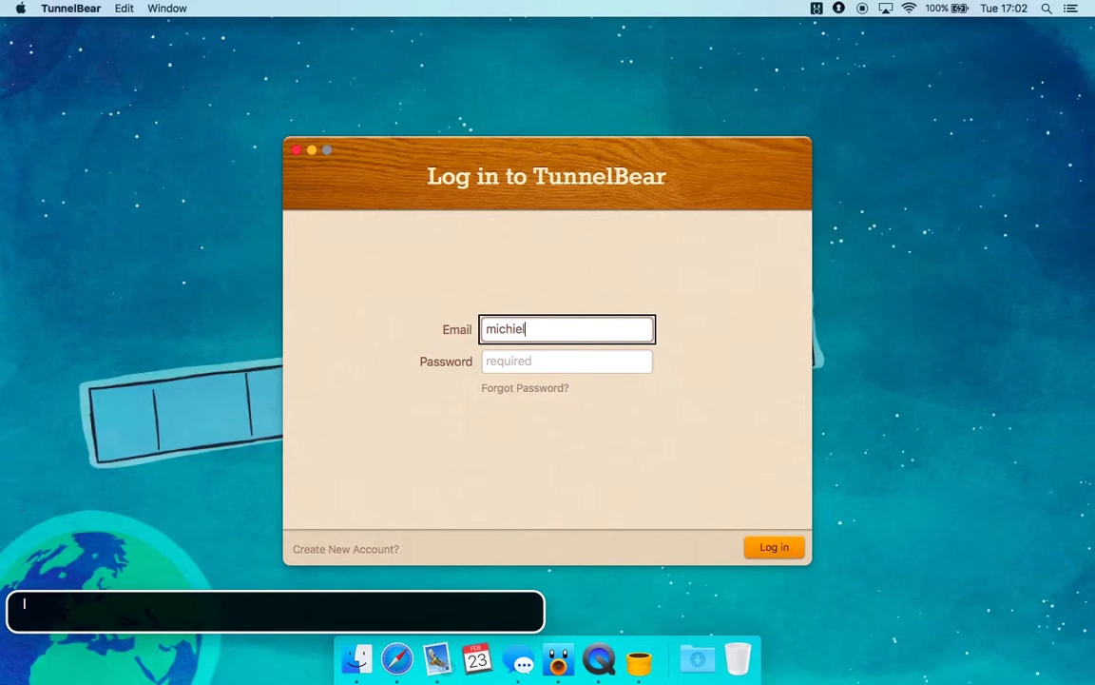
key("ctrl+alt+Right")
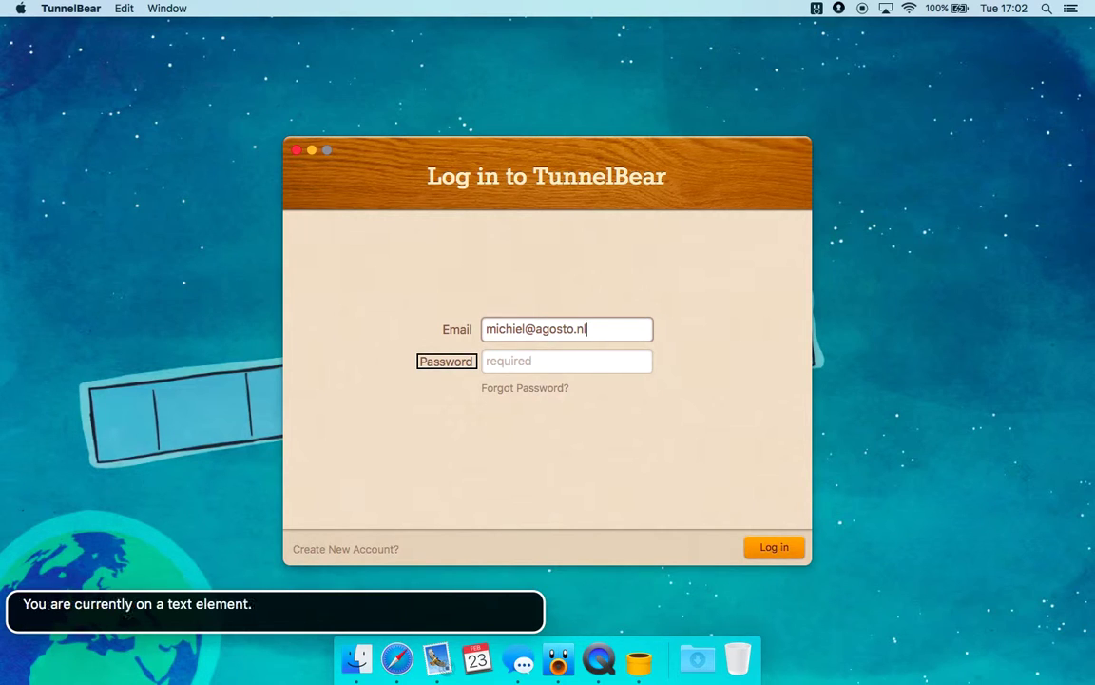
key("ctrl+alt+Right")
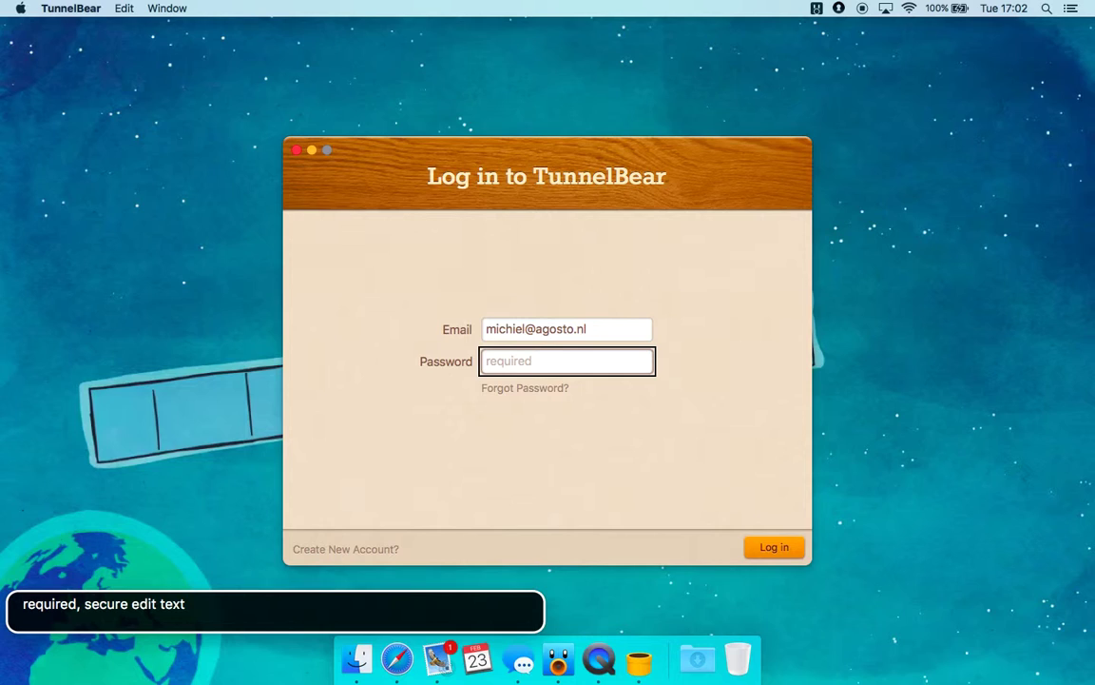
Enter the account password and submit the login with Log in
key("ctrl+alt+Right")
key("ctrl+alt+Left")
type("•••••••")
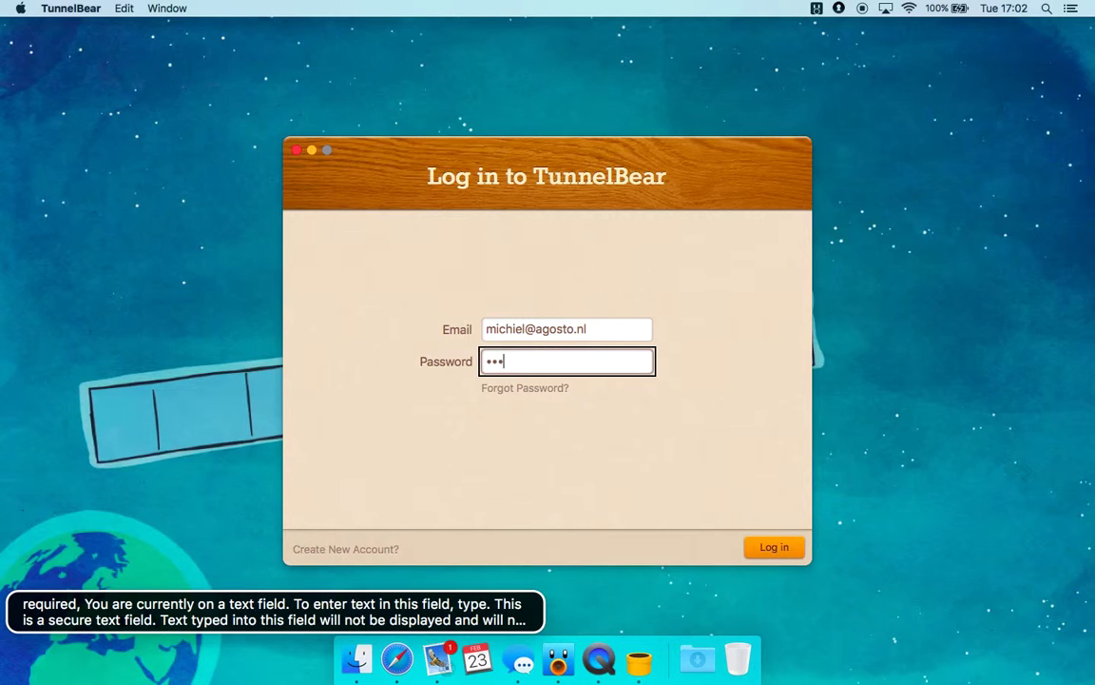
type("••••••")
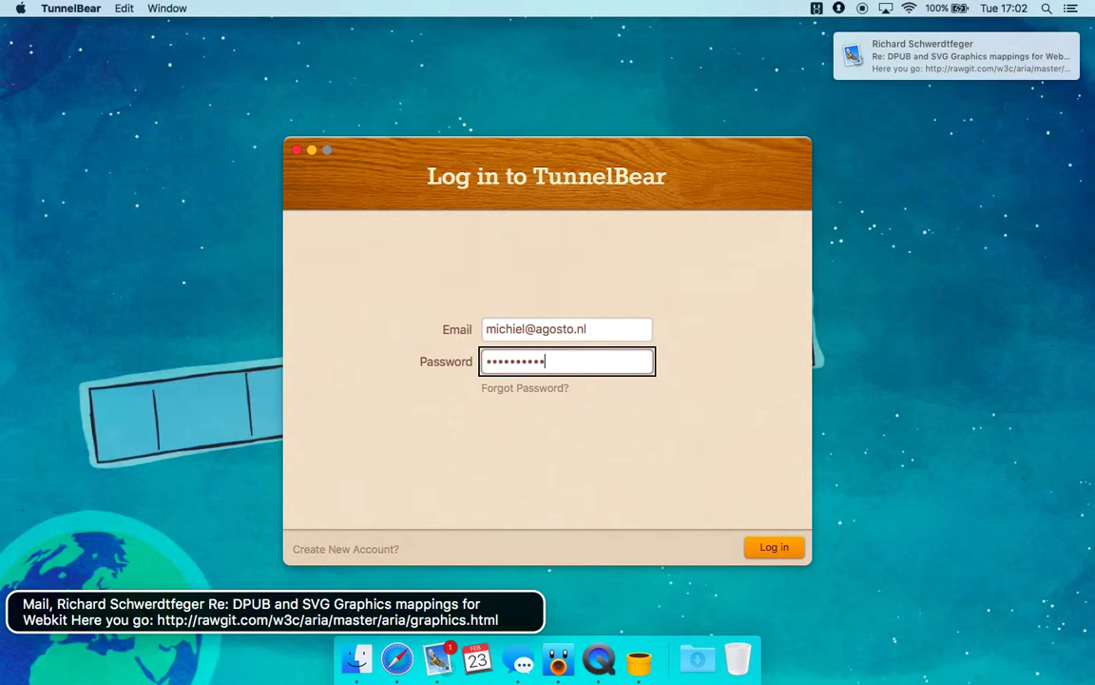
type("••")
key("Tab")
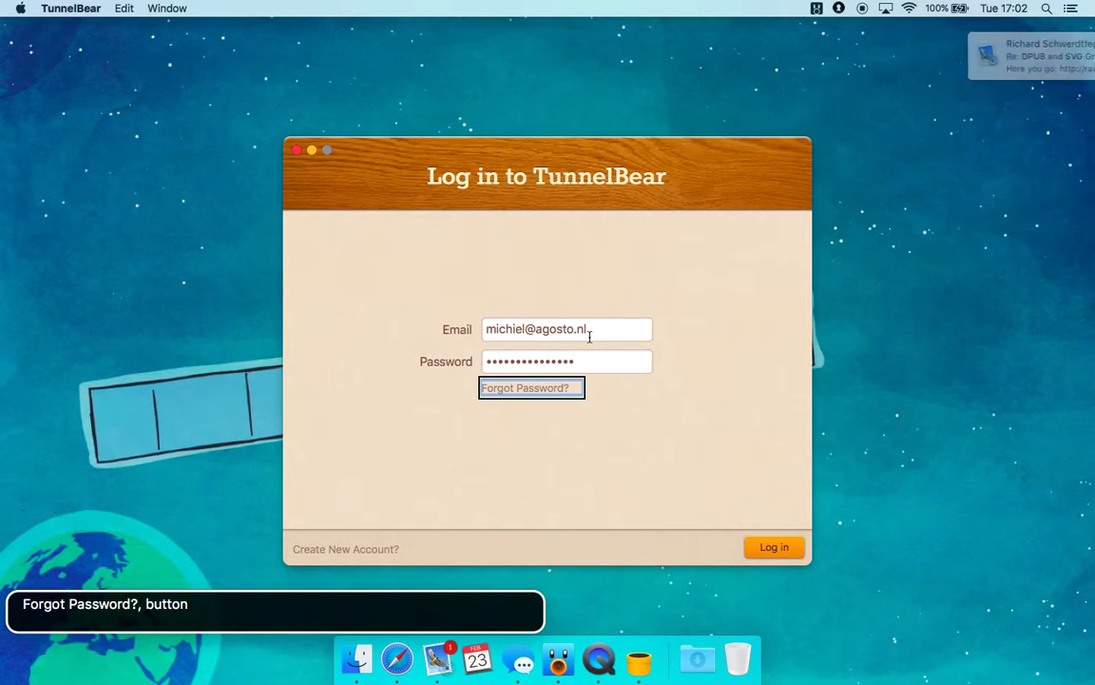
key("Tab")
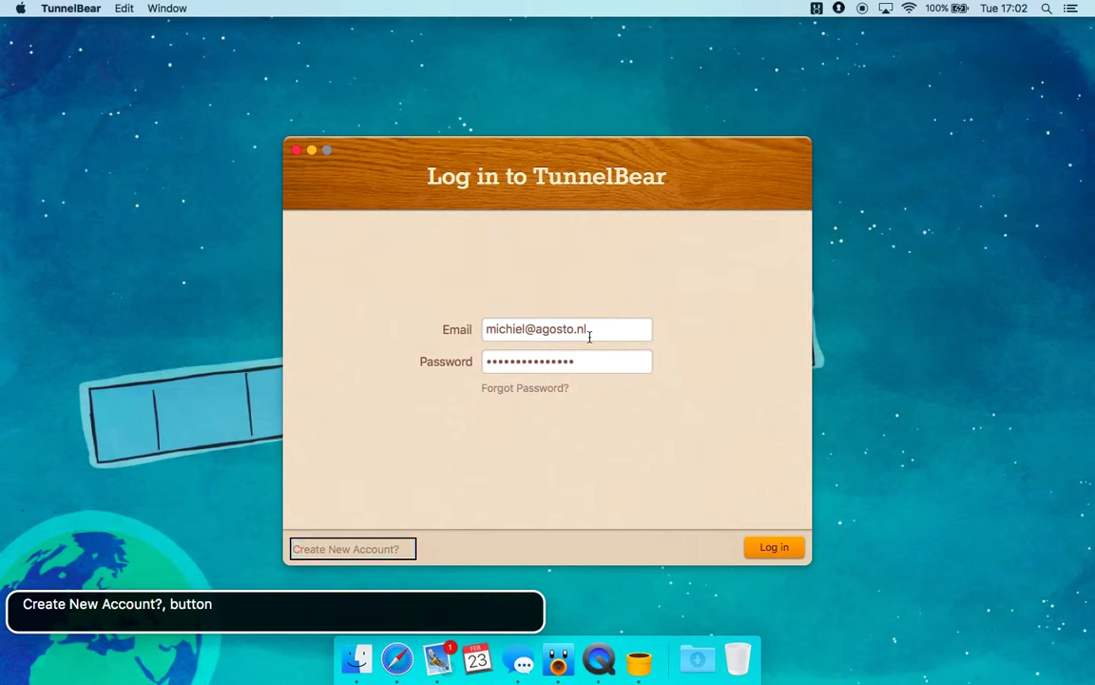
key("Tab")
key("ctrl+alt+space")
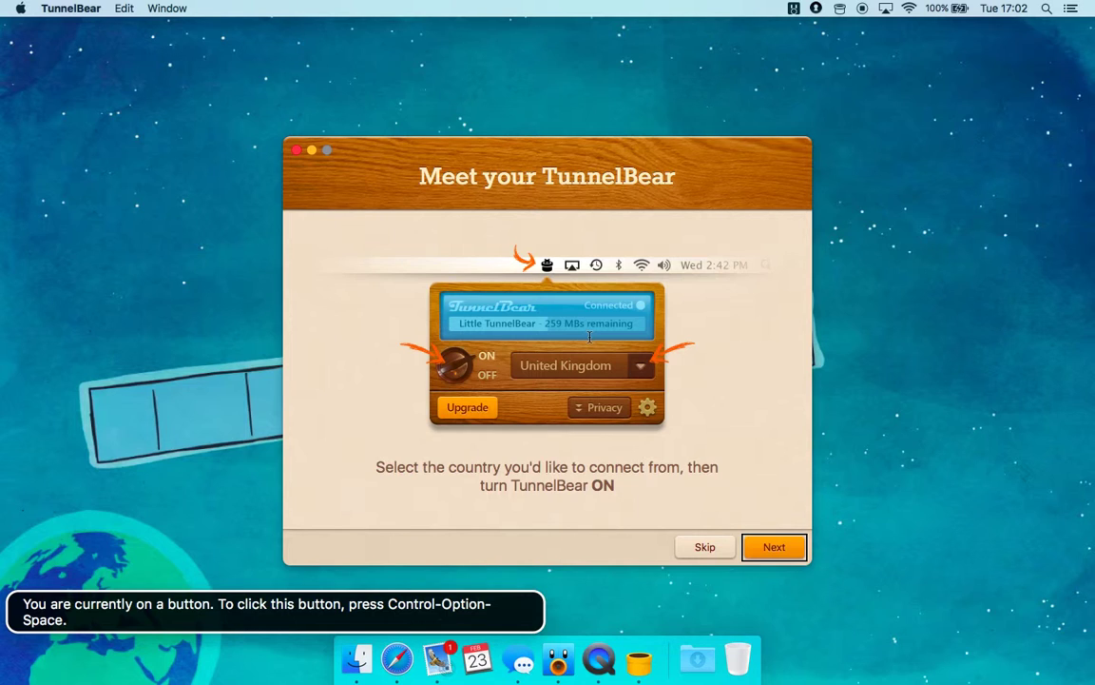
Read the Meet your TunnelBear country-selection slide, then advance with Next
key("ctrl+alt+Right")
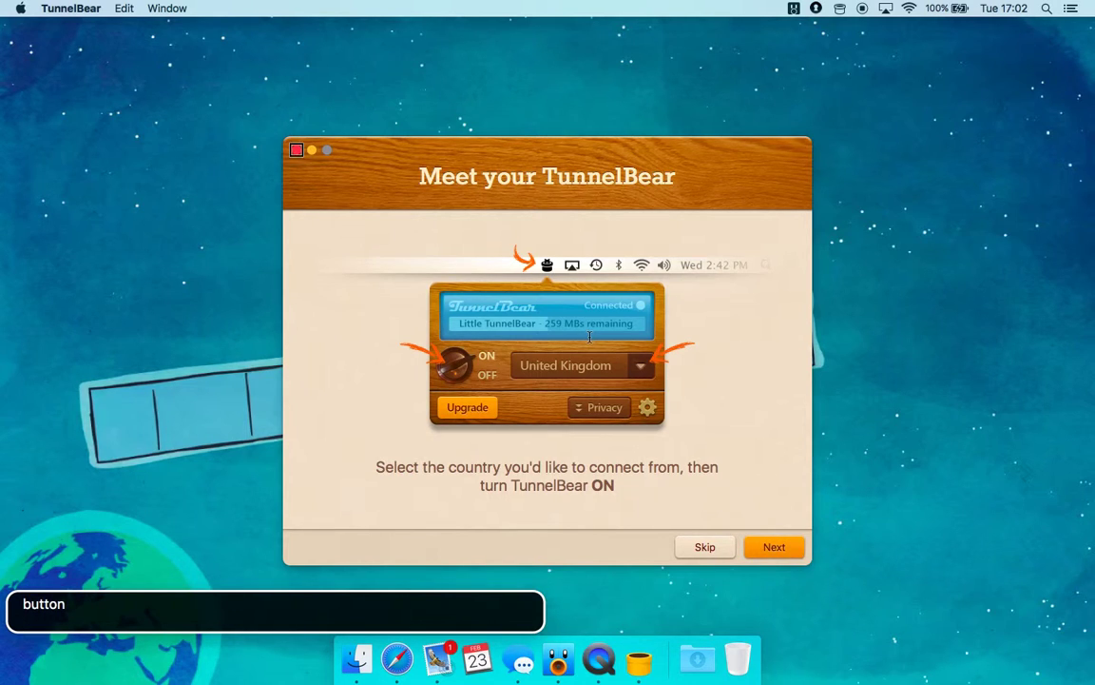
key("ctrl+alt+Right")
key("ctrl+alt+Right")
key("ctrl+alt+Right")
key("ctrl+alt+Left")
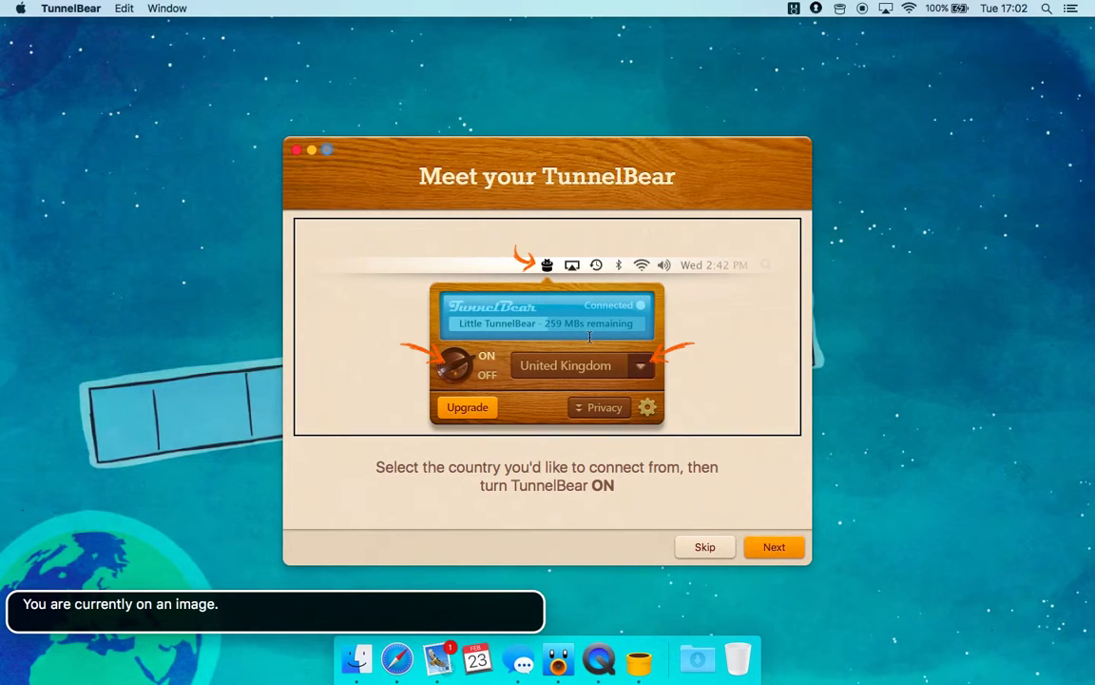
key("ctrl+alt+Right")
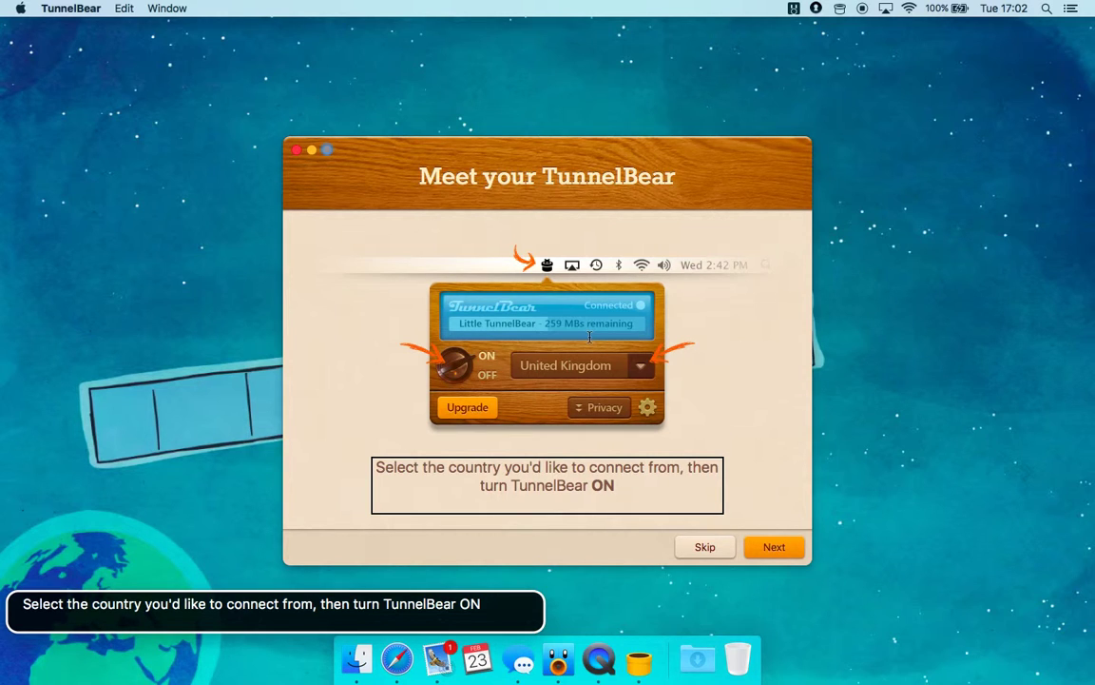
key("ctrl+alt+Right")
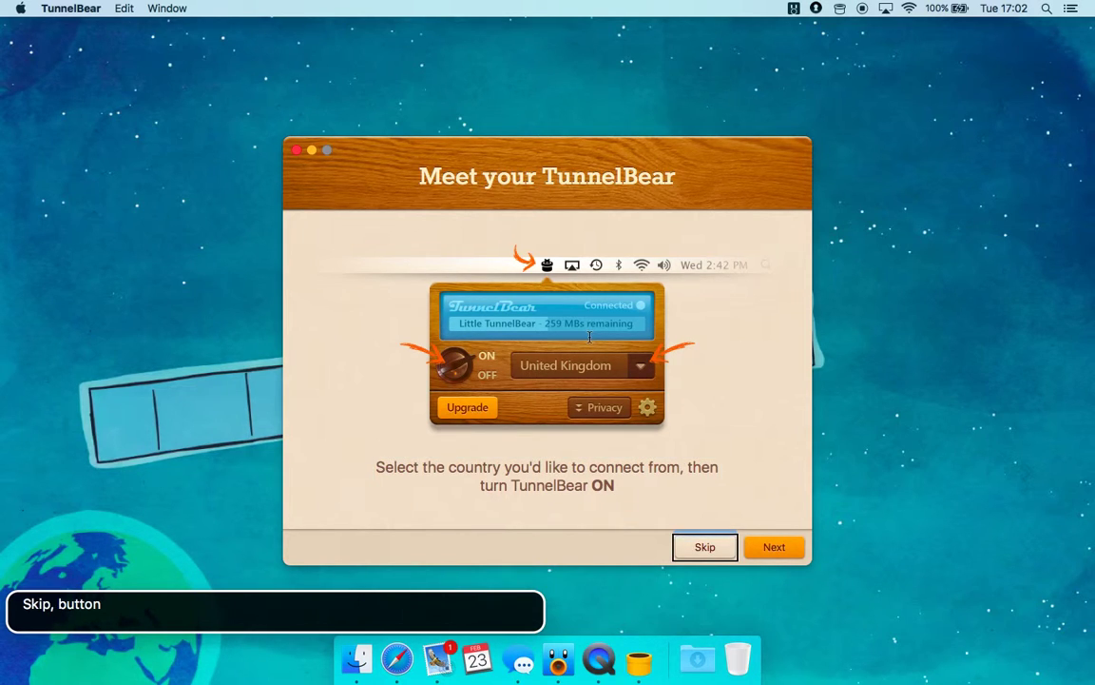
key("ctrl+alt+Right")
key("ctrl+alt+space")
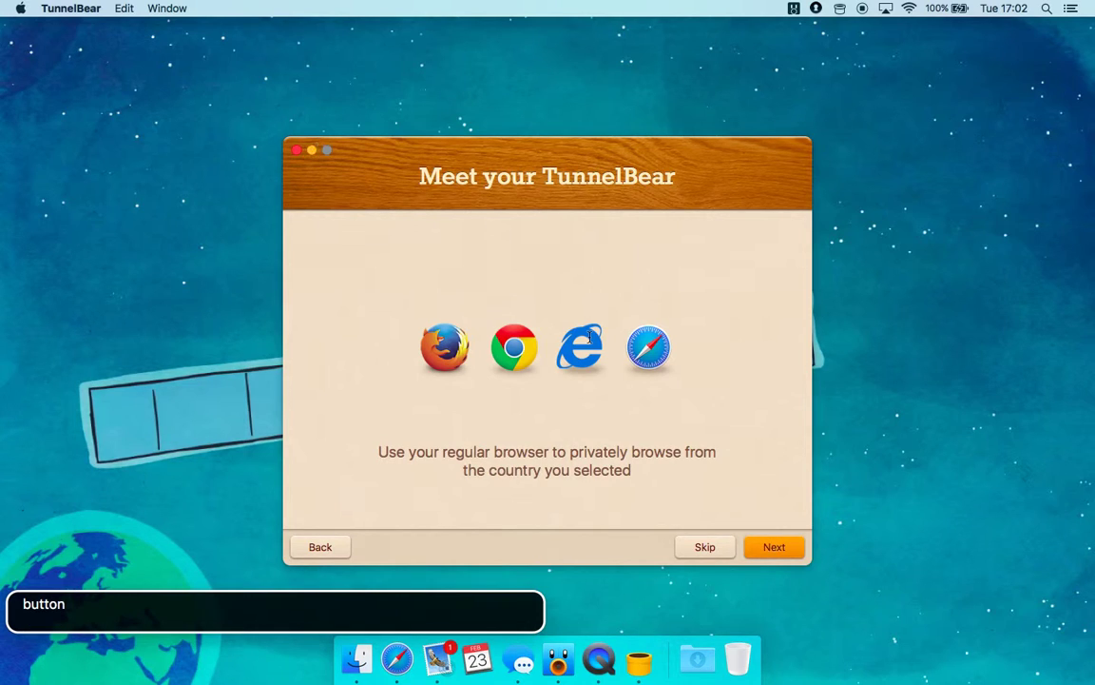
Read the regular-browser slide's title, browser icons and description, then advance with Next
key("ctrl+alt+Home")
key("ctrl+alt+Right")
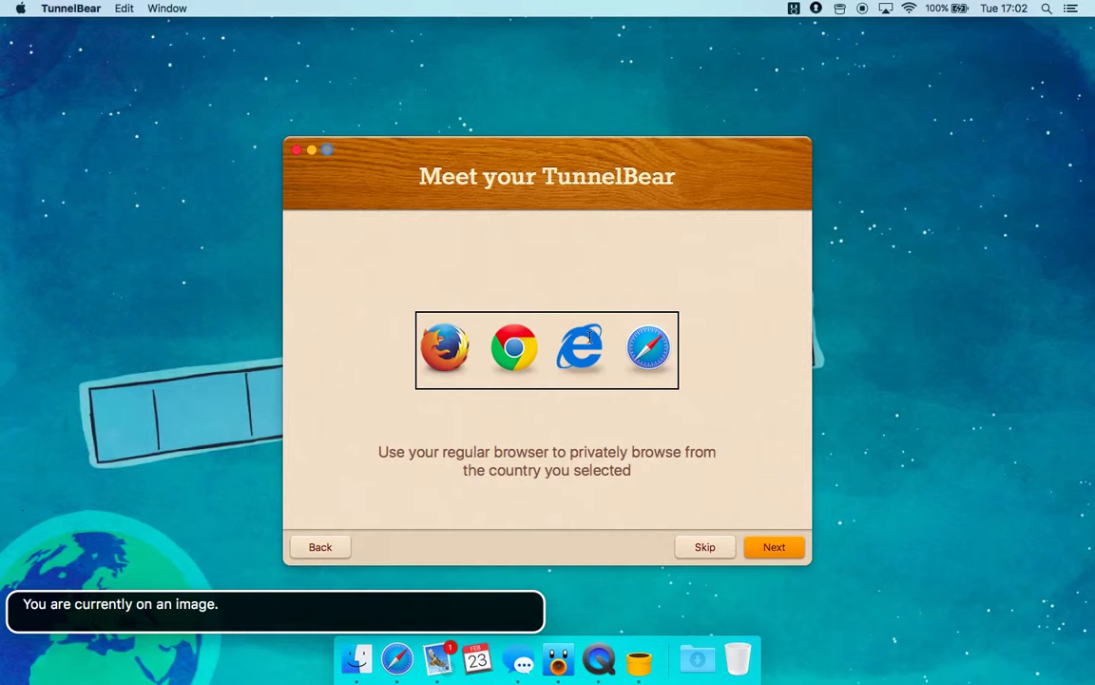
key("ctrl+alt+Right")
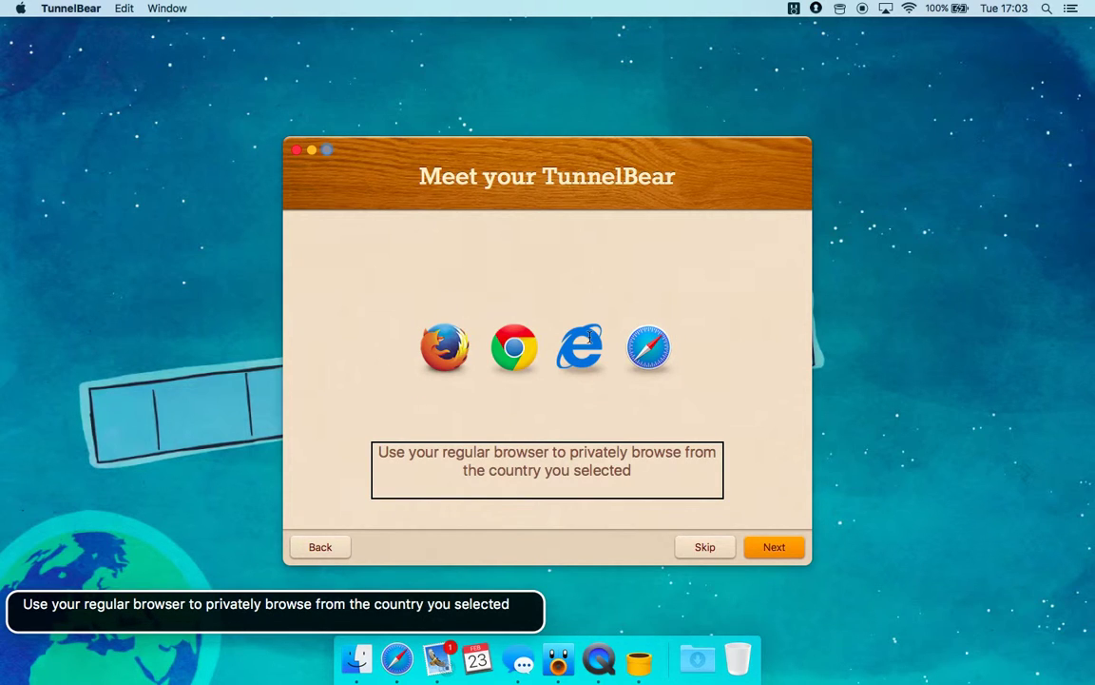
key("ctrl+alt+Right")
key("ctrl+alt+Right")
key("ctrl+alt+Right")
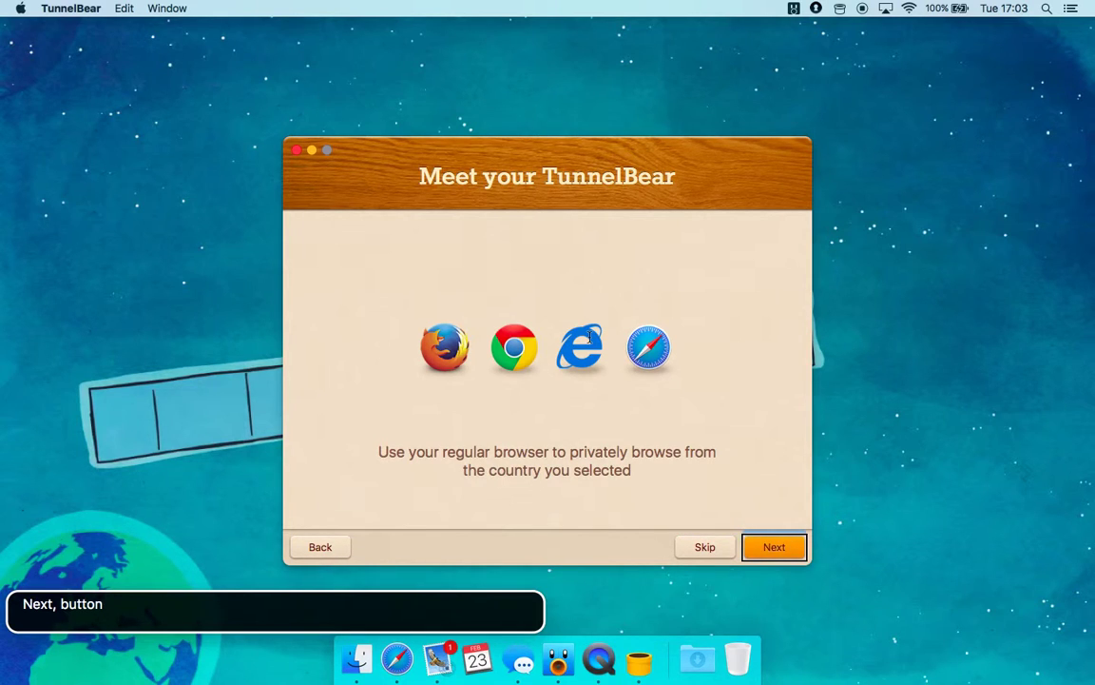
key("ctrl+alt+space")
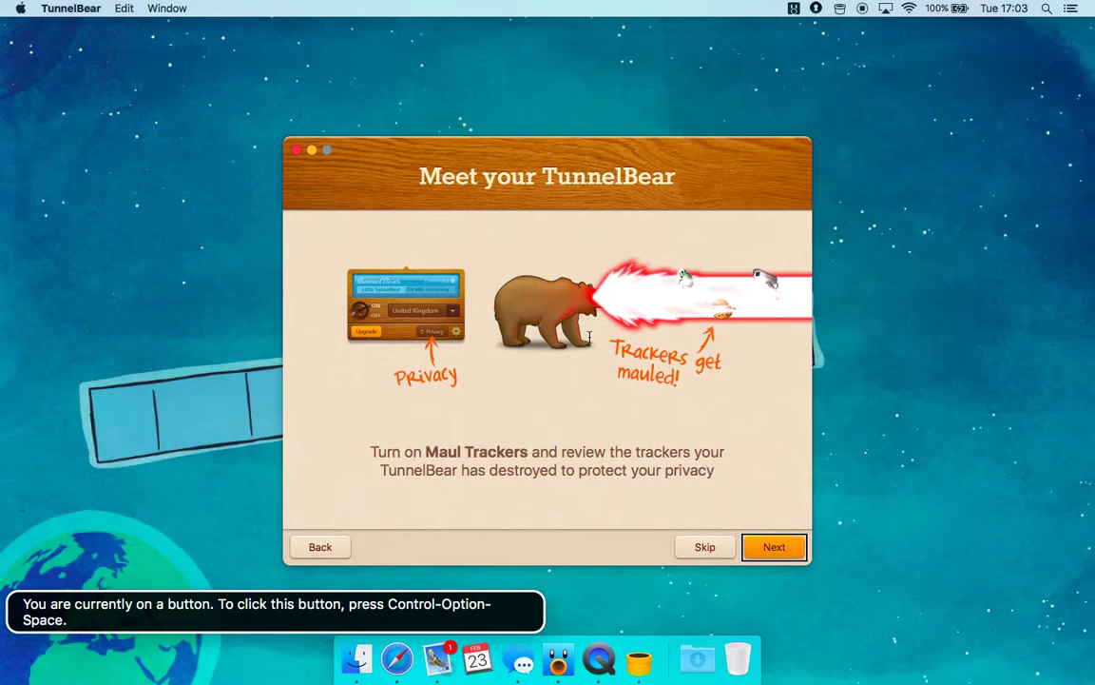
Read the Maul Trackers slide's title, illustration and description, then advance with Next
key("ctrl+alt+Home")
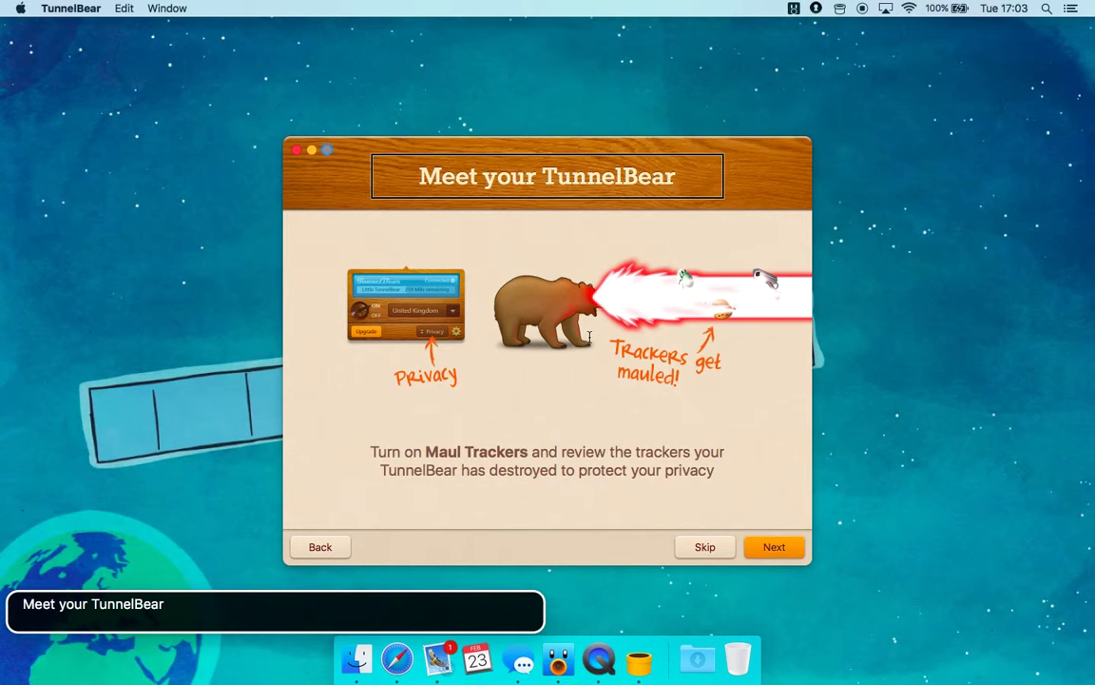
key("ctrl+alt+Right")
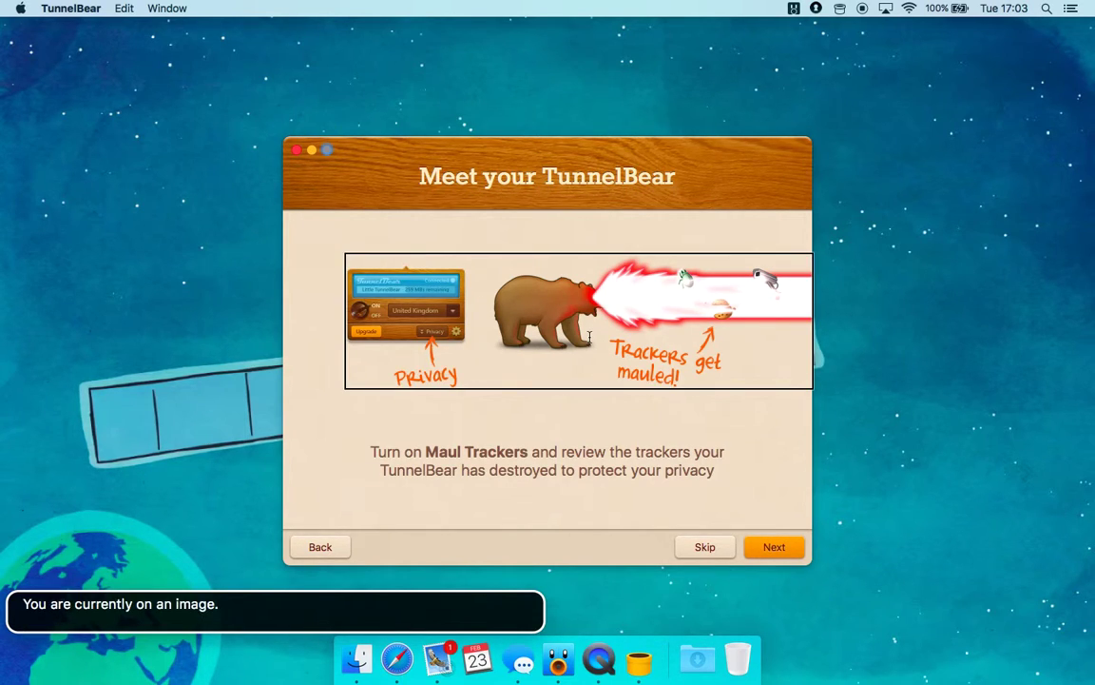
key("ctrl+alt+Right")
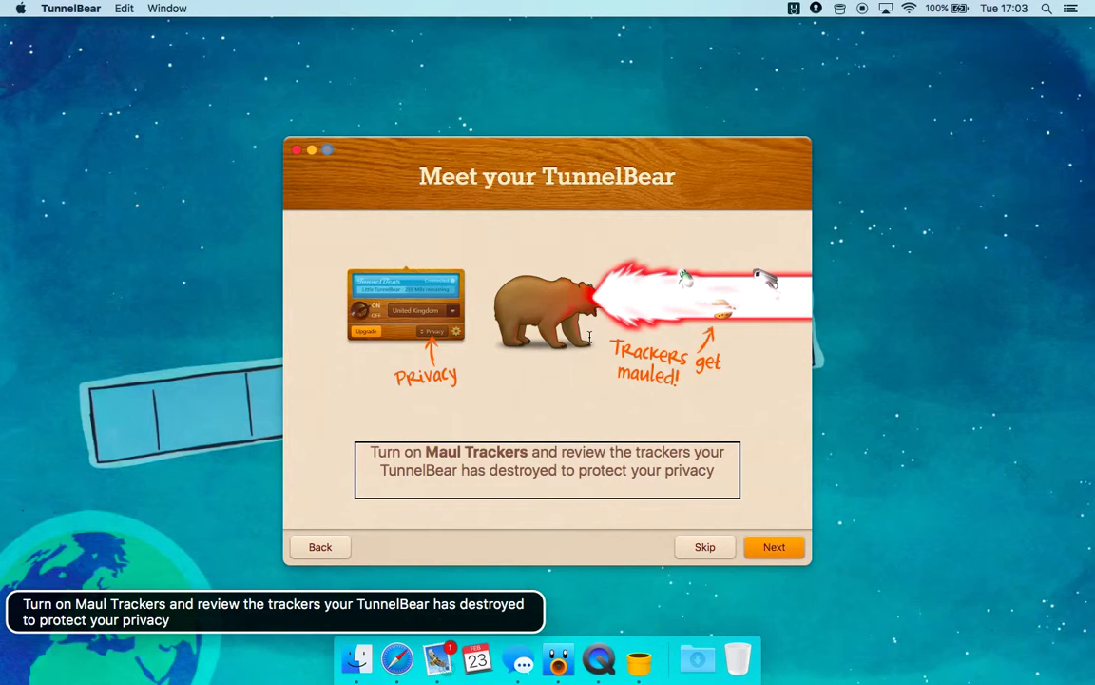
key("ctrl+alt+Right")
key("ctrl+alt+Right")
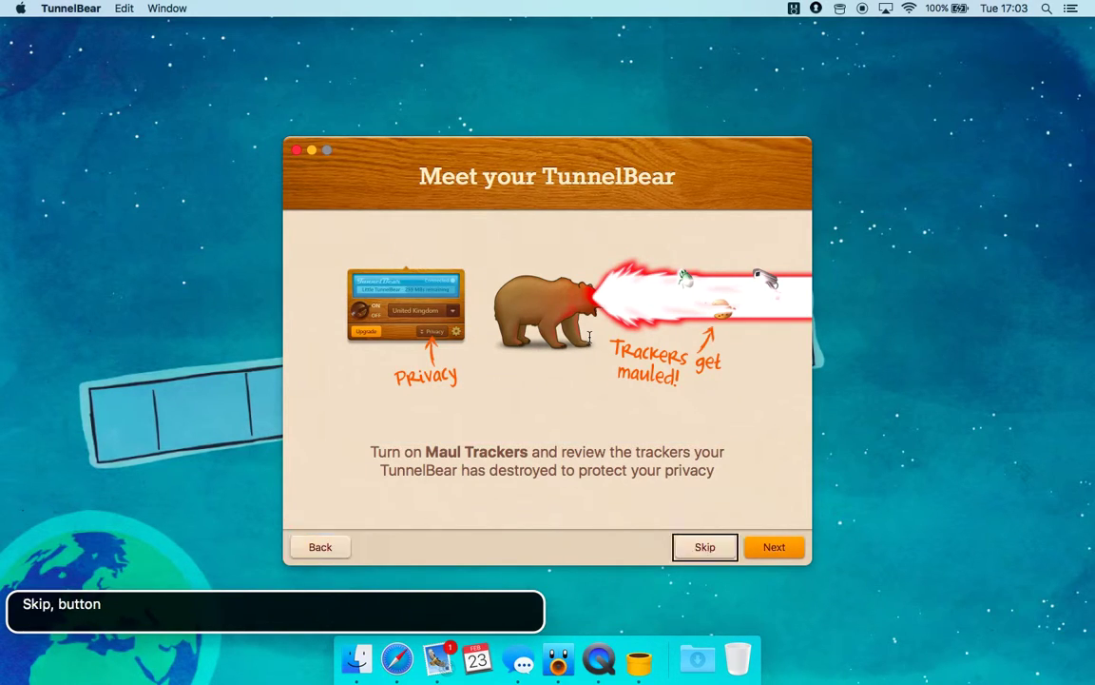
key("ctrl+alt+Right")
key("ctrl+alt+space")
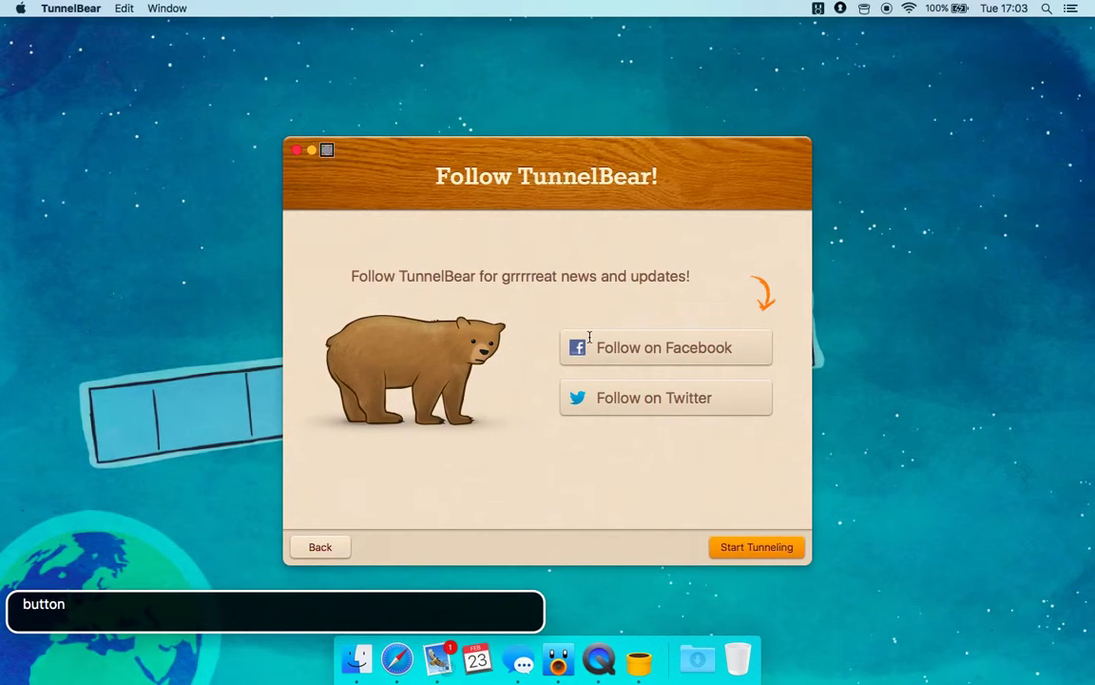
Read the Follow TunnelBear! page and its social options, then finish with Start Tunneling
key("ctrl+alt+Right")
key("ctrl+alt+Right")
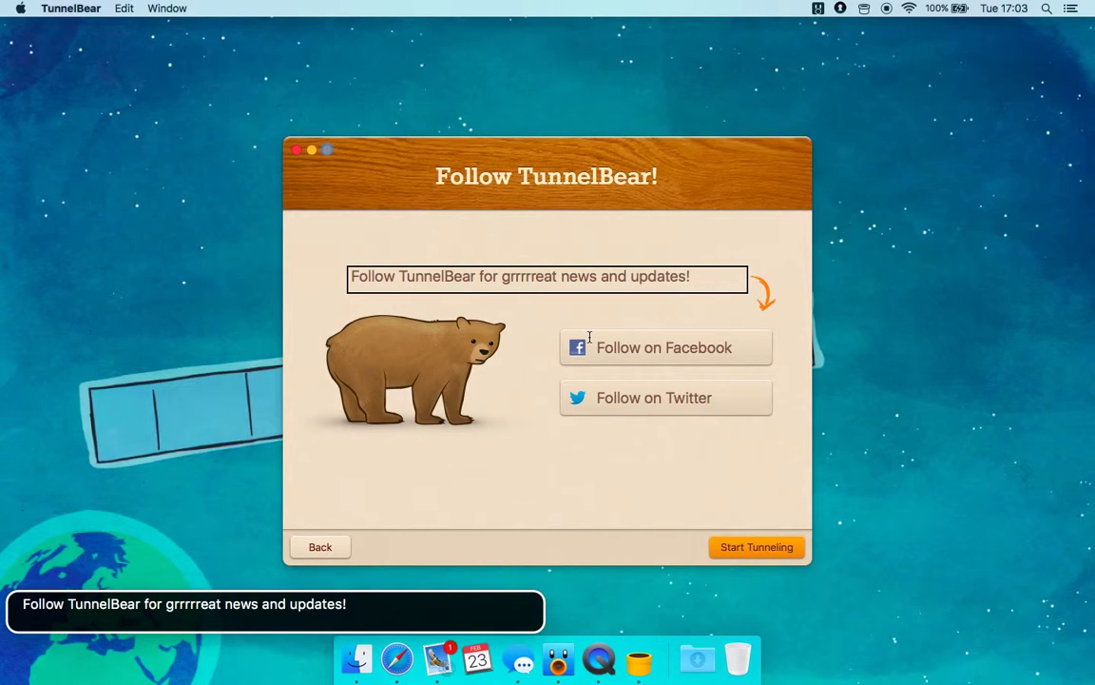
key("ctrl+alt+Right")
key("ctrl+alt+Right")
key("ctrl+alt+Right")
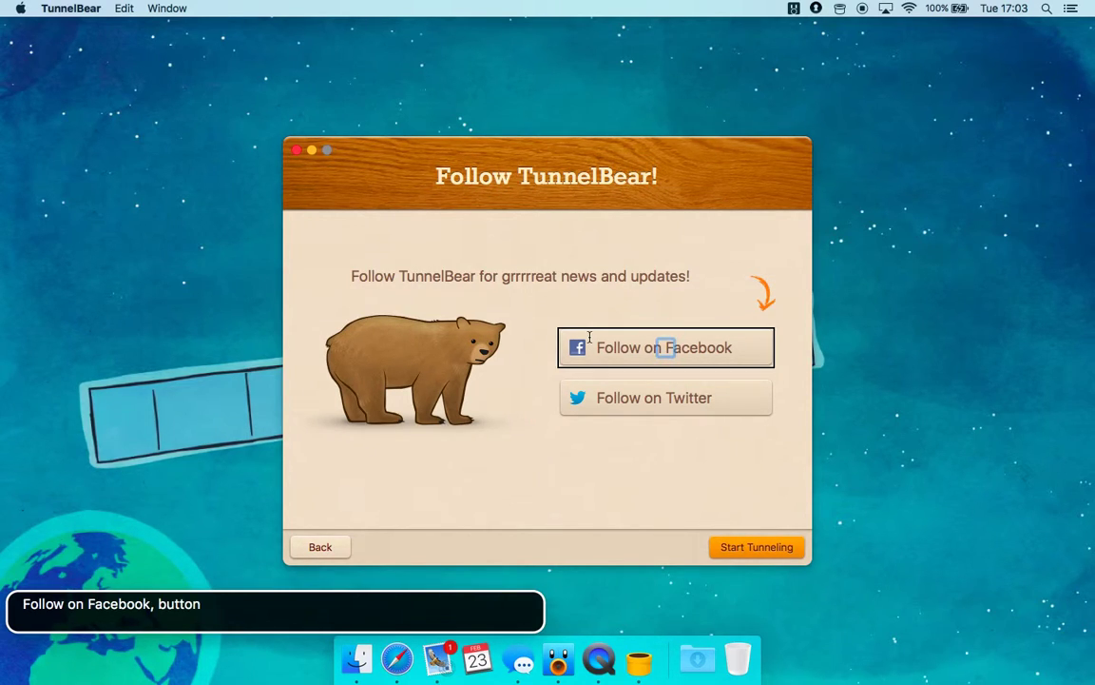
key("ctrl+alt+Right")
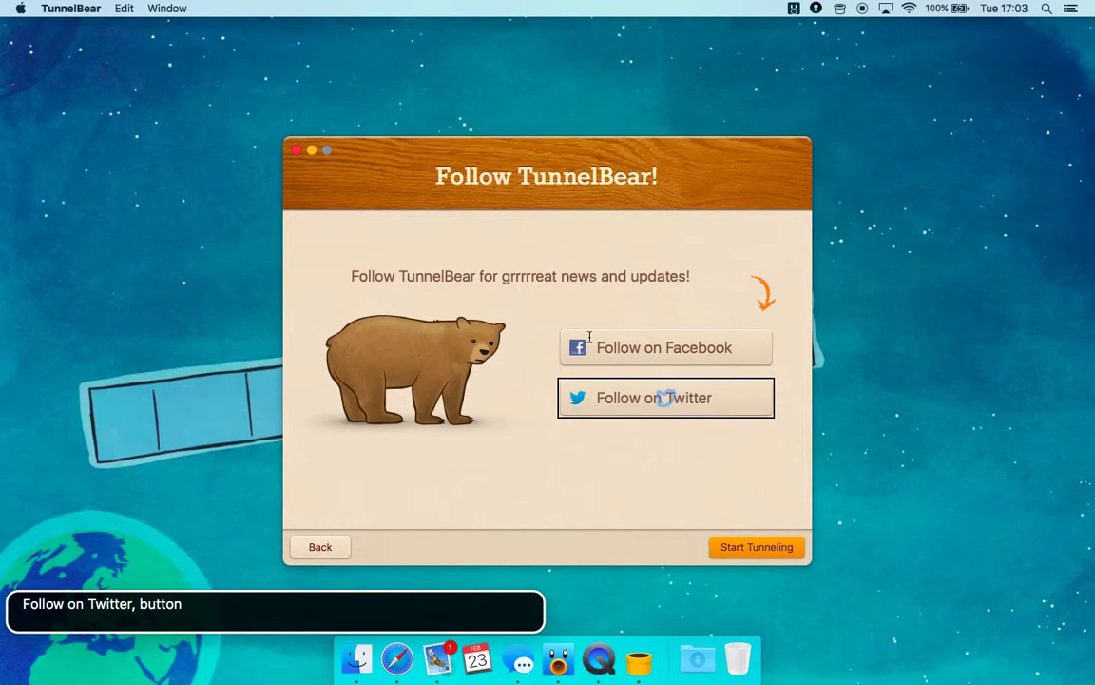
key("ctrl+alt+Right")
key("ctrl+alt+Right")
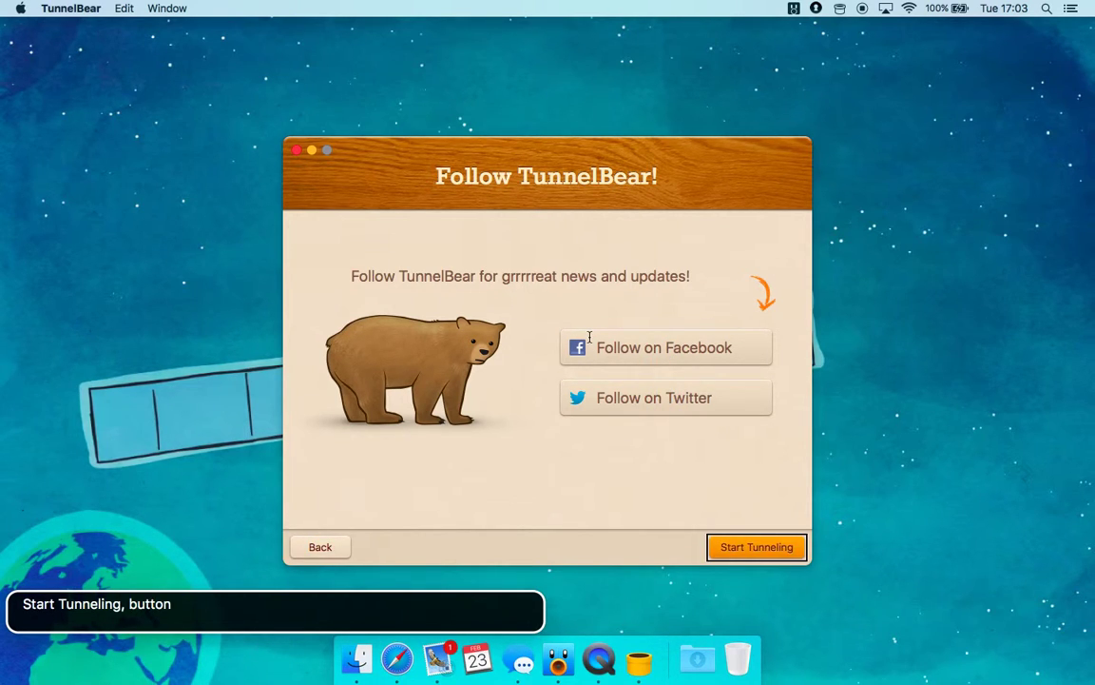
key("ctrl+alt+space")
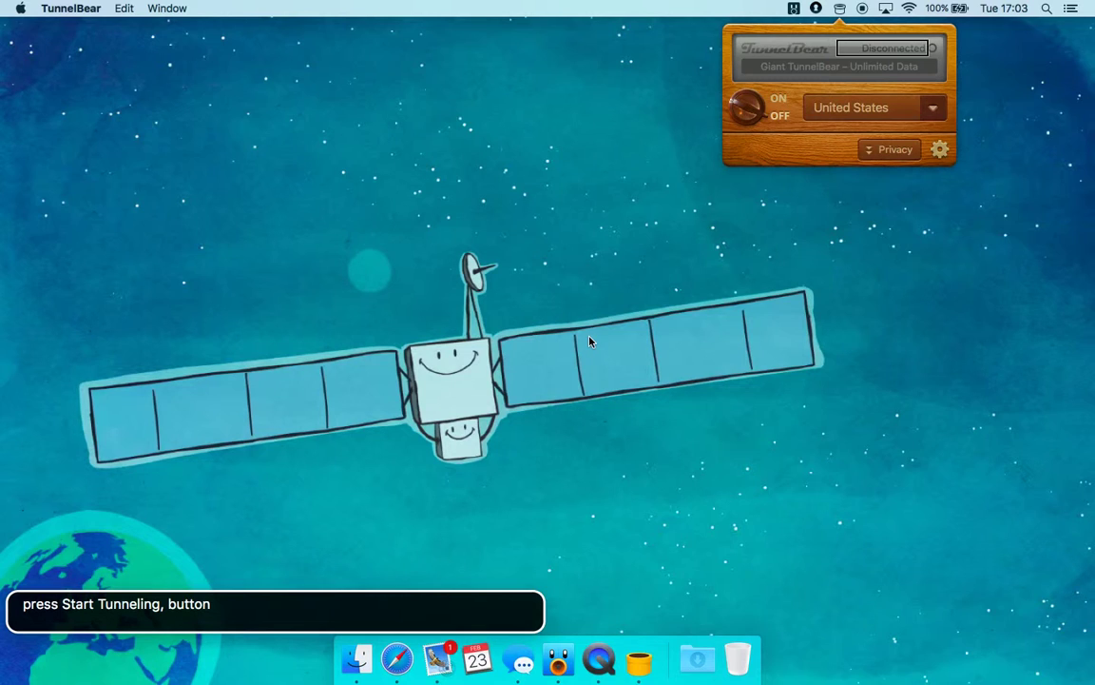
Explore the control panel's logo, Disconnected status, status icon and ON/OFF switch
key("ctrl+alt+Left")
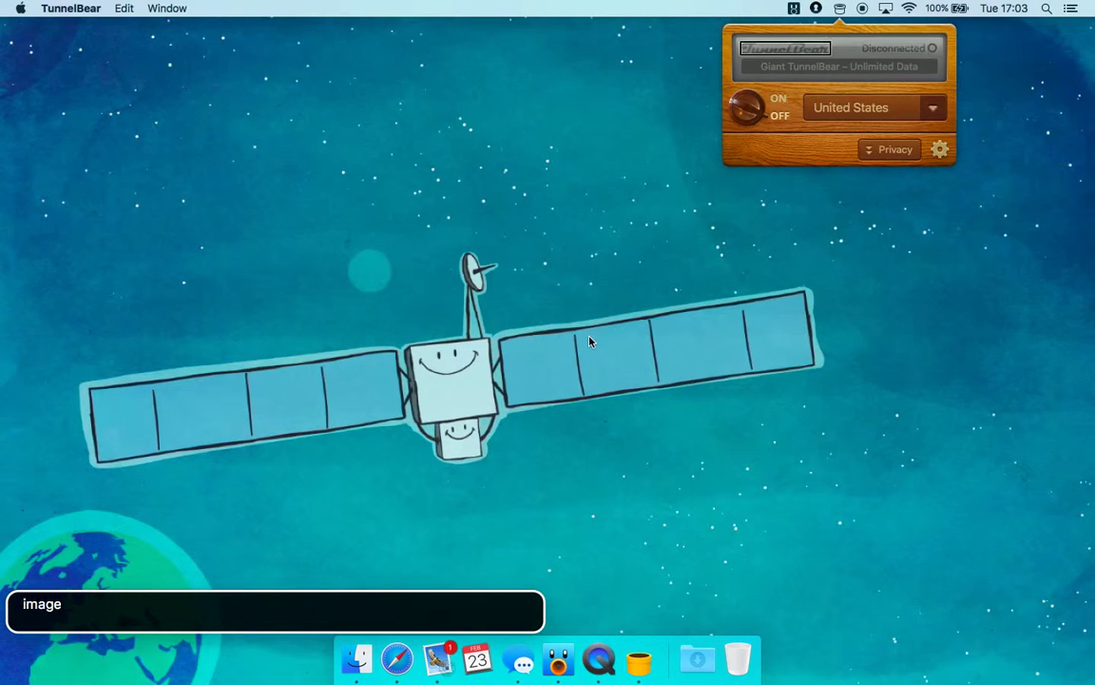
key("ctrl+alt+shift+Up")
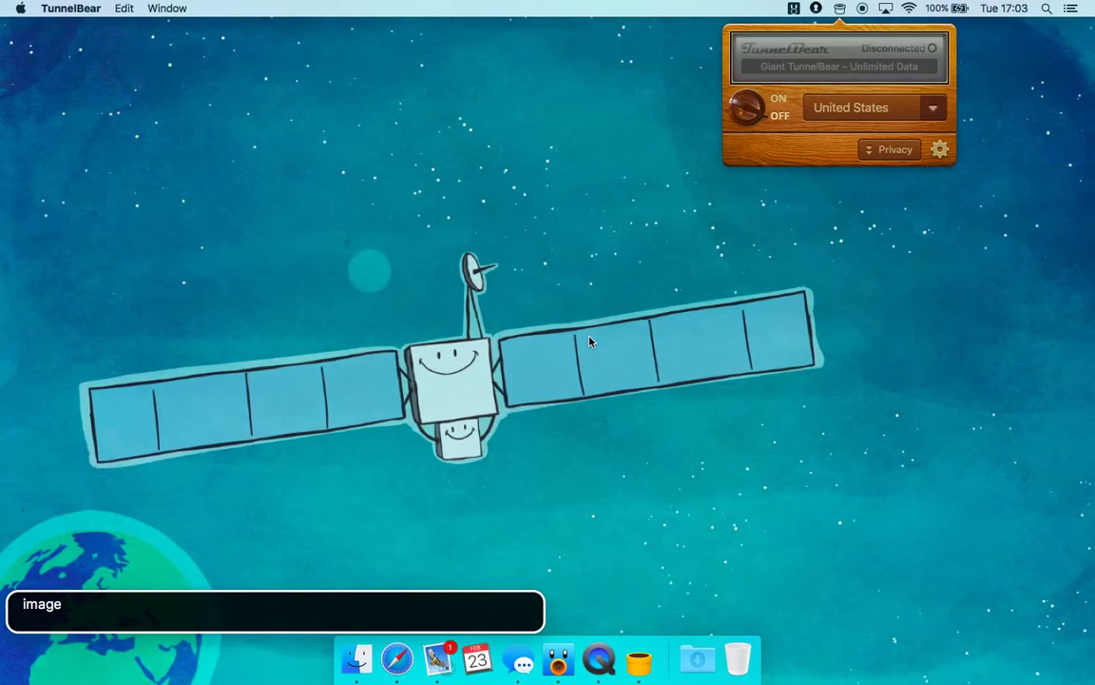
key("ctrl+alt+shift+Down")
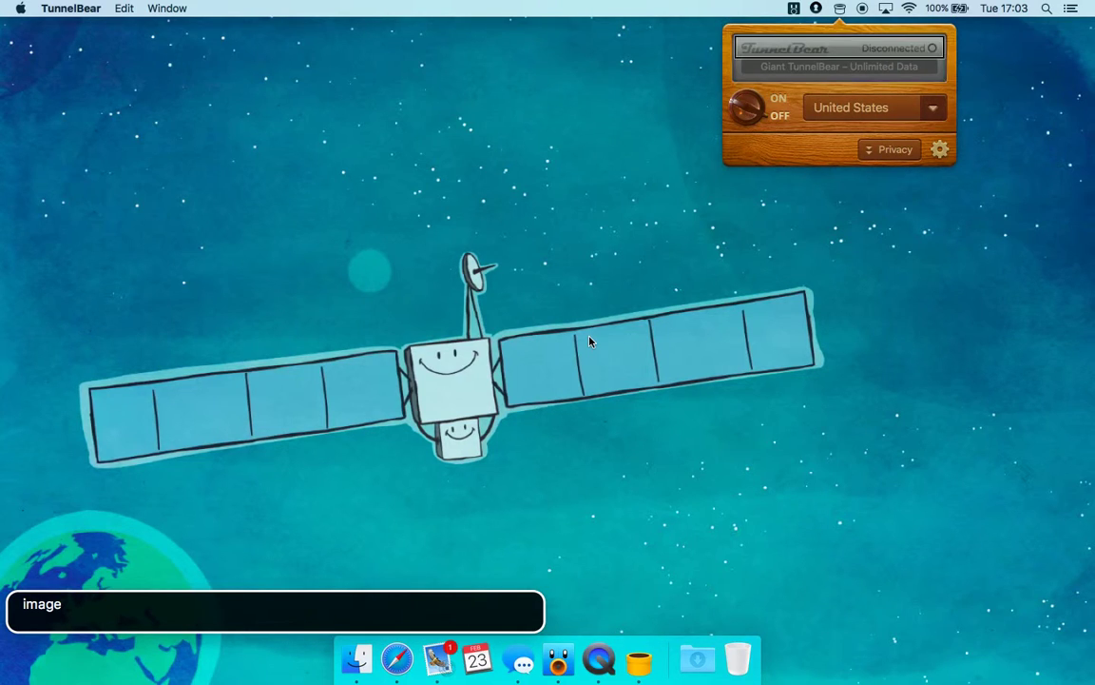
key("ctrl+alt+Right")
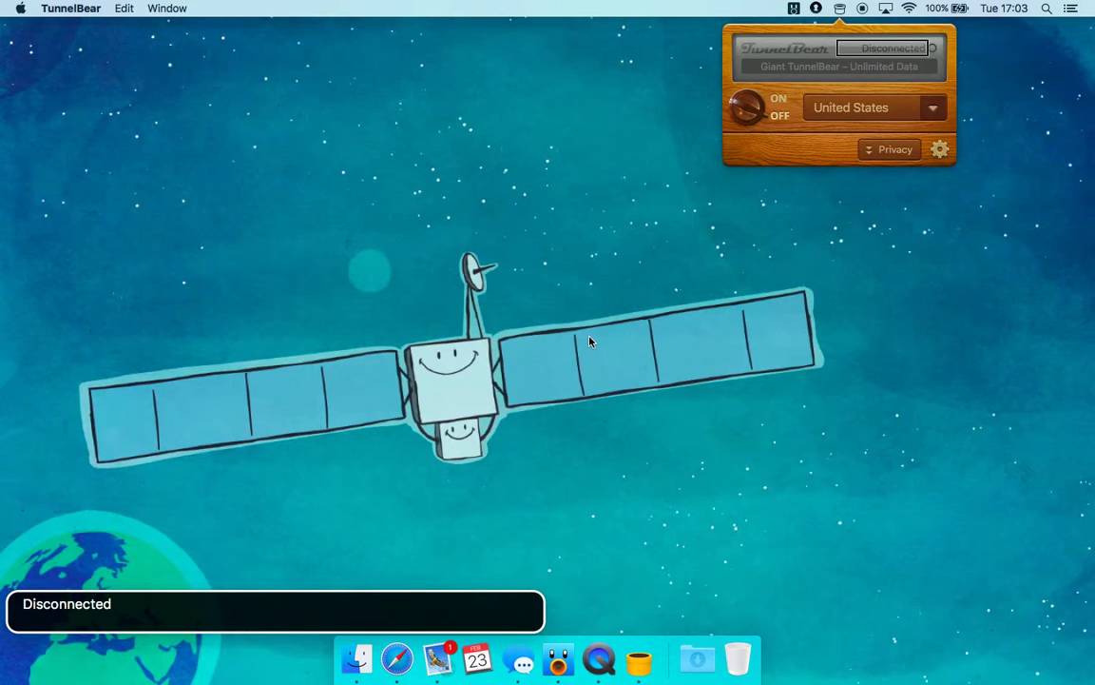
key("ctrl+alt+Right")
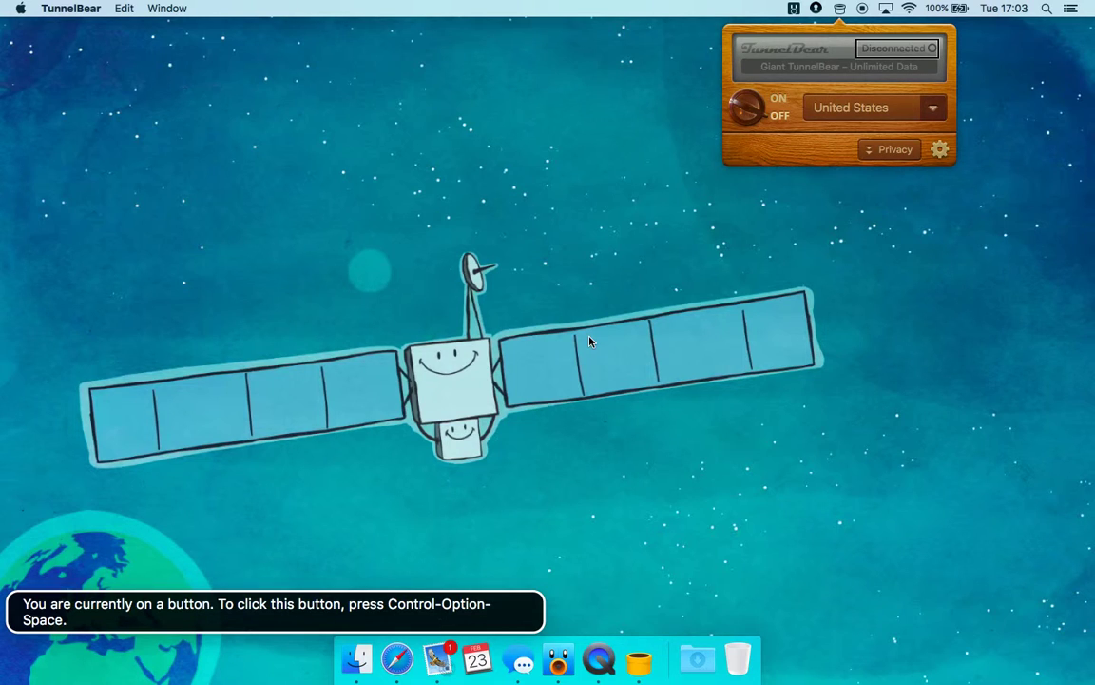
key("ctrl+alt+Right")
key("ctrl+alt+Right")
key("ctrl+alt+Right")
key("ctrl+alt+Right")
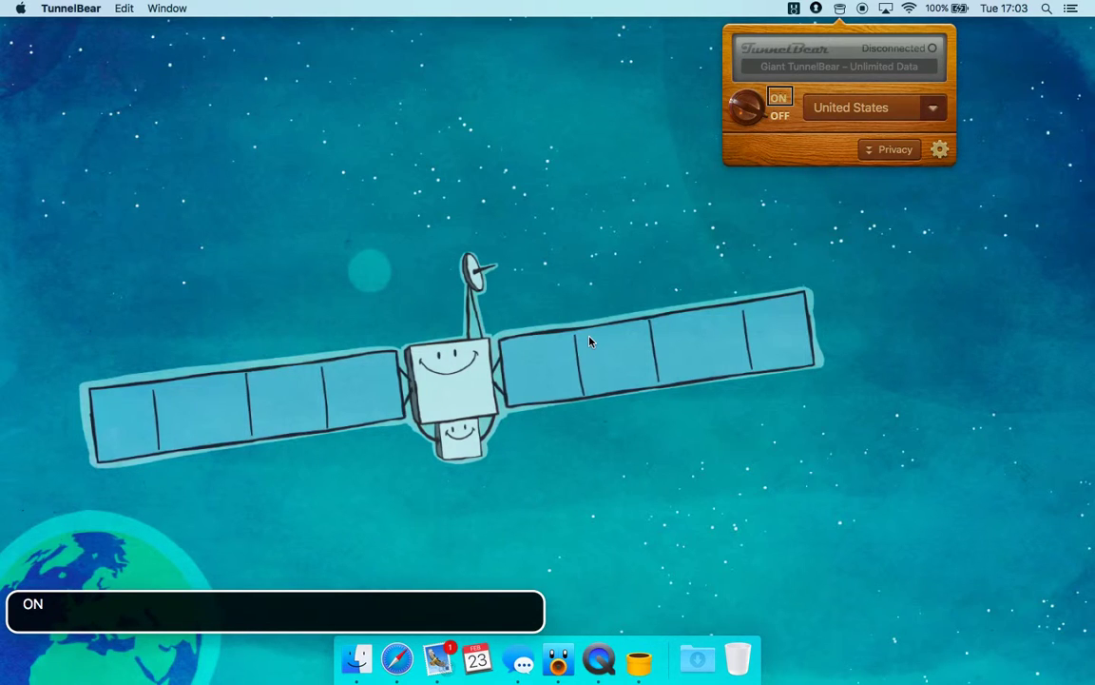
key("ctrl+alt+Right")
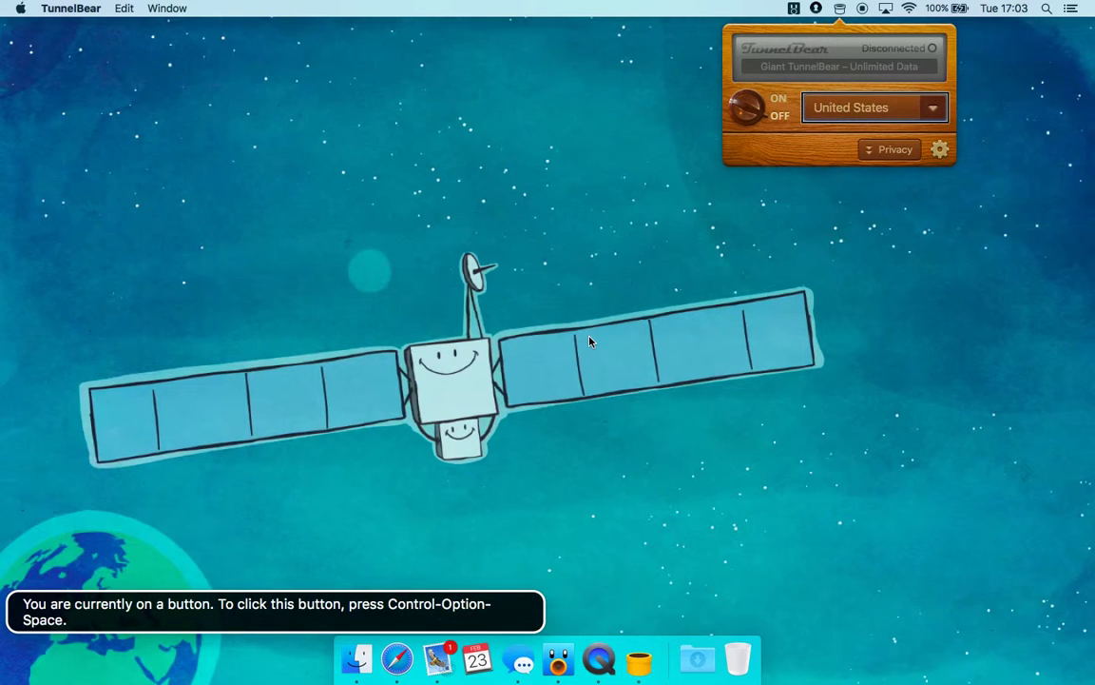
Move through the lower panel past Privacy and open the Select country popup
key("ctrl+alt+Left")
key("ctrl+alt+Right")
key("ctrl+alt+Right")
key("ctrl+alt+Right")
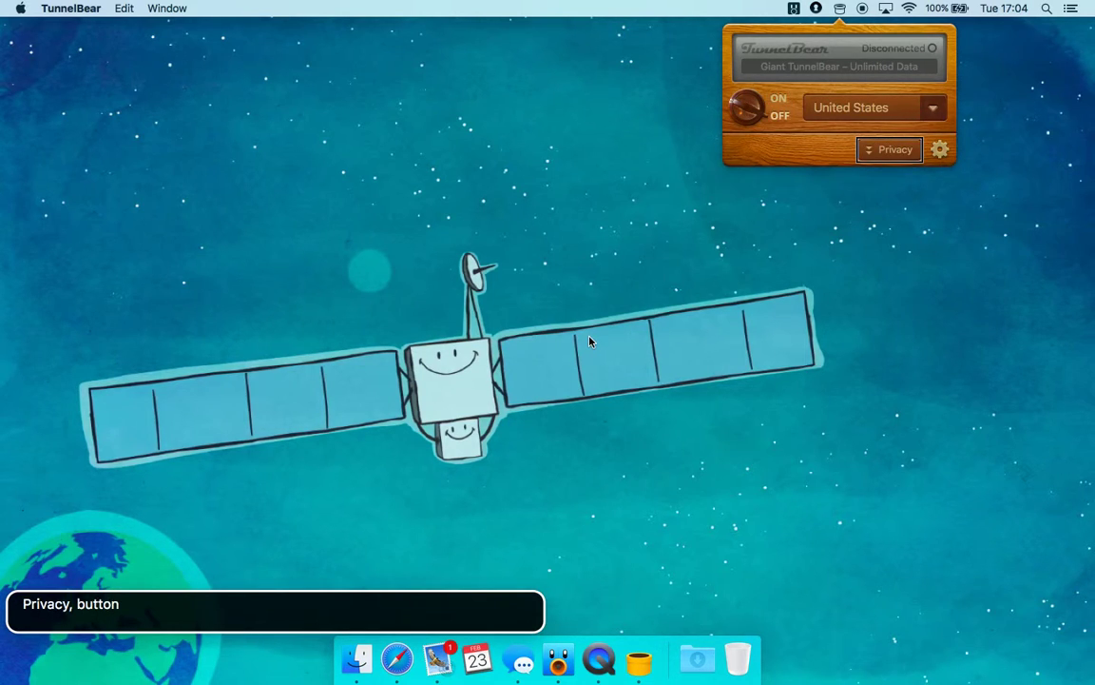
key("ctrl+alt+Right")
key("ctrl+alt+Left")
key("ctrl+alt+Left")
key("ctrl+alt+Left")
key("ctrl+alt+Right")
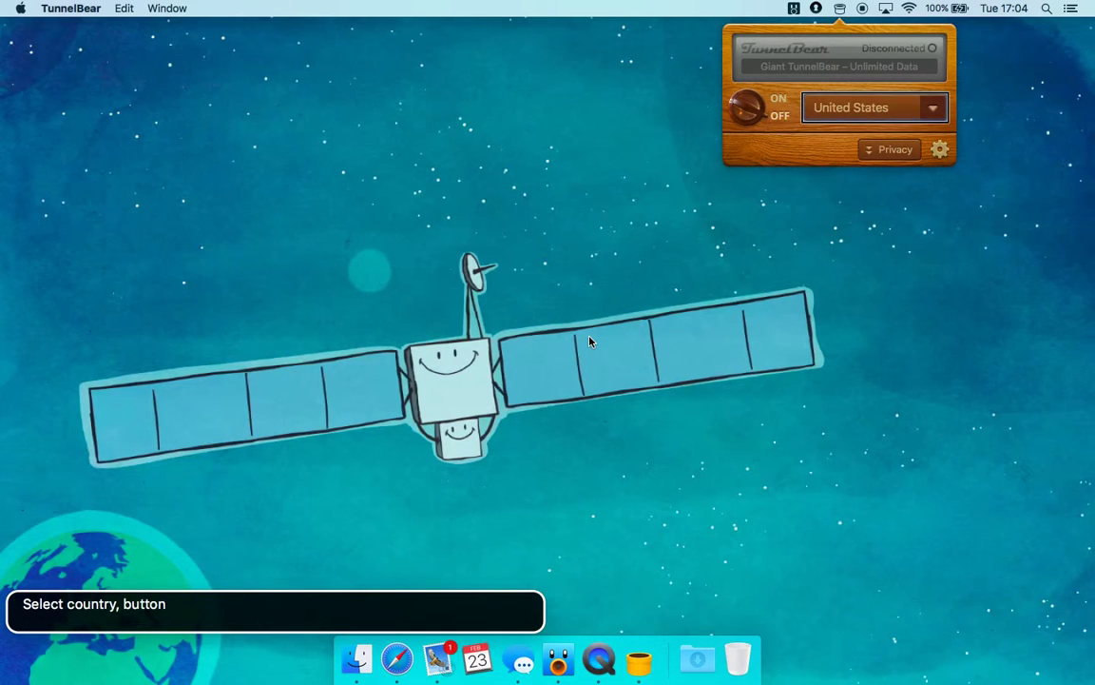
key("ctrl+alt+space")
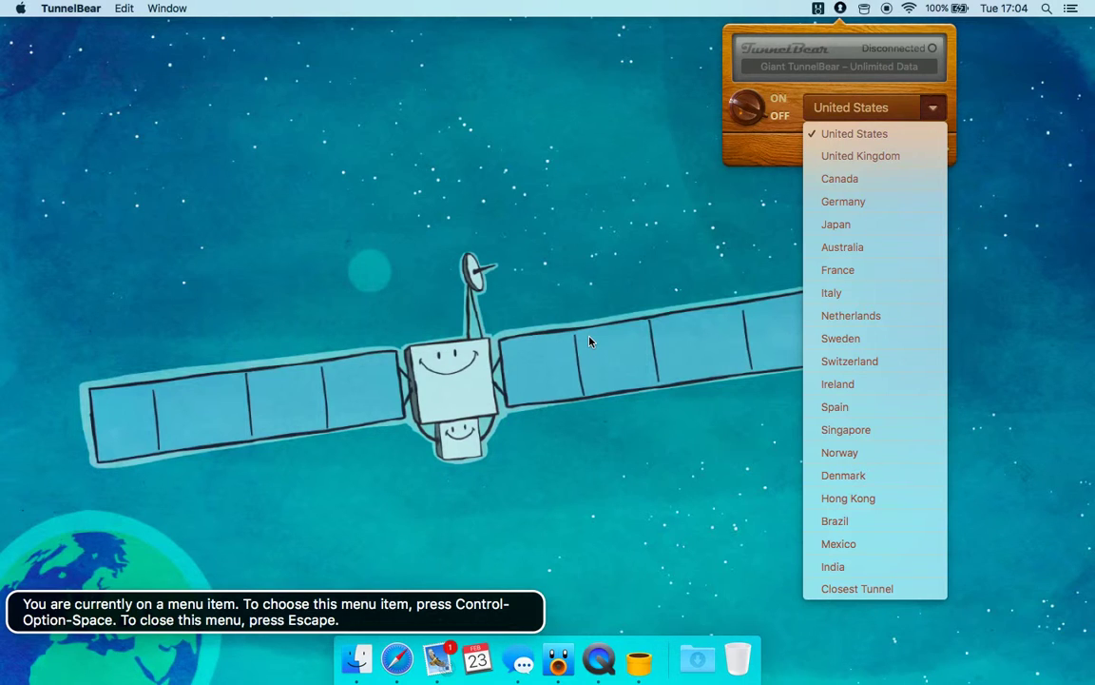
Dismiss the country list with Escape, keeping United States selected
key("ctrl+alt+space")
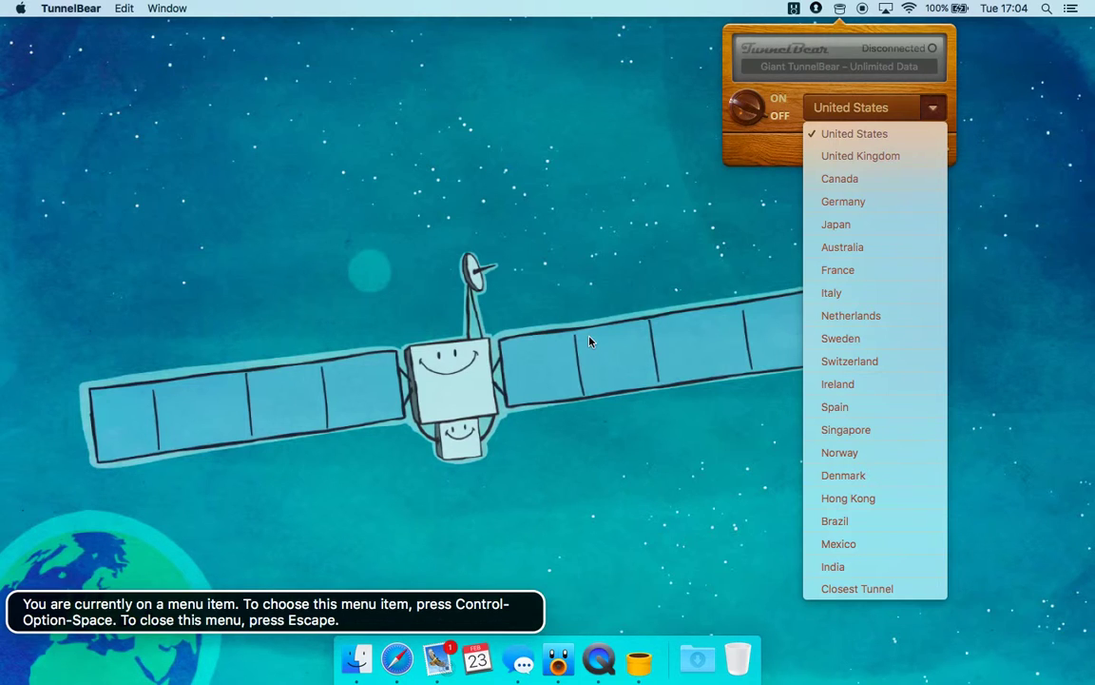
key("Escape")
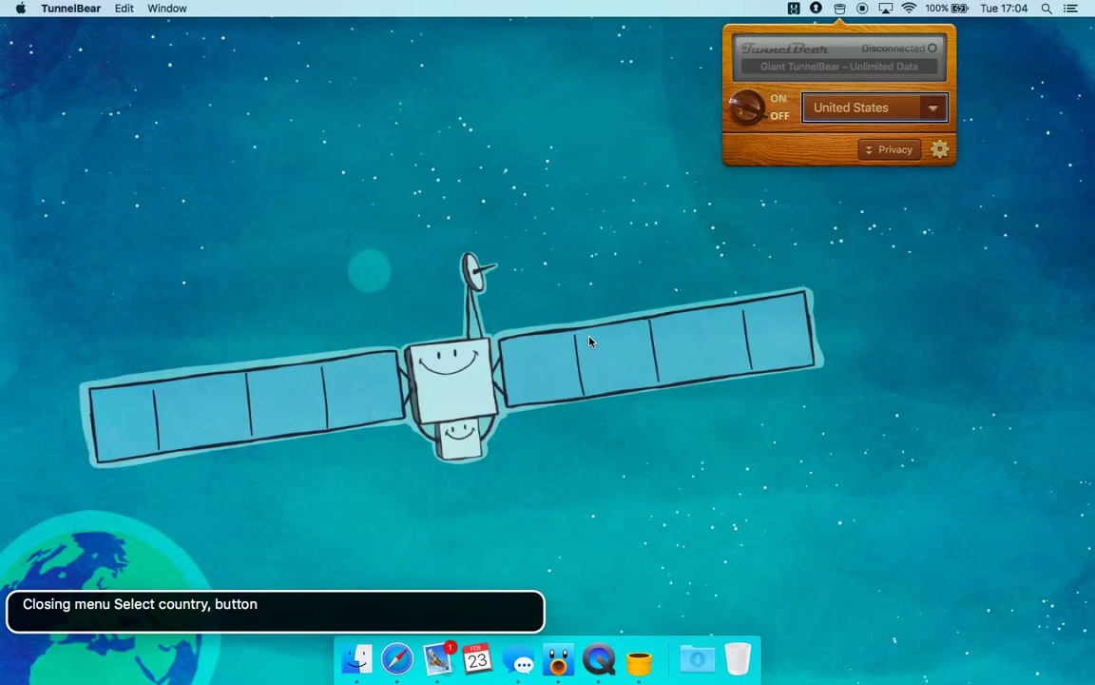
key("ctrl+alt+Right")
key("ctrl+alt+Right")
key("ctrl+alt+Right")
key("ctrl+alt+Right")
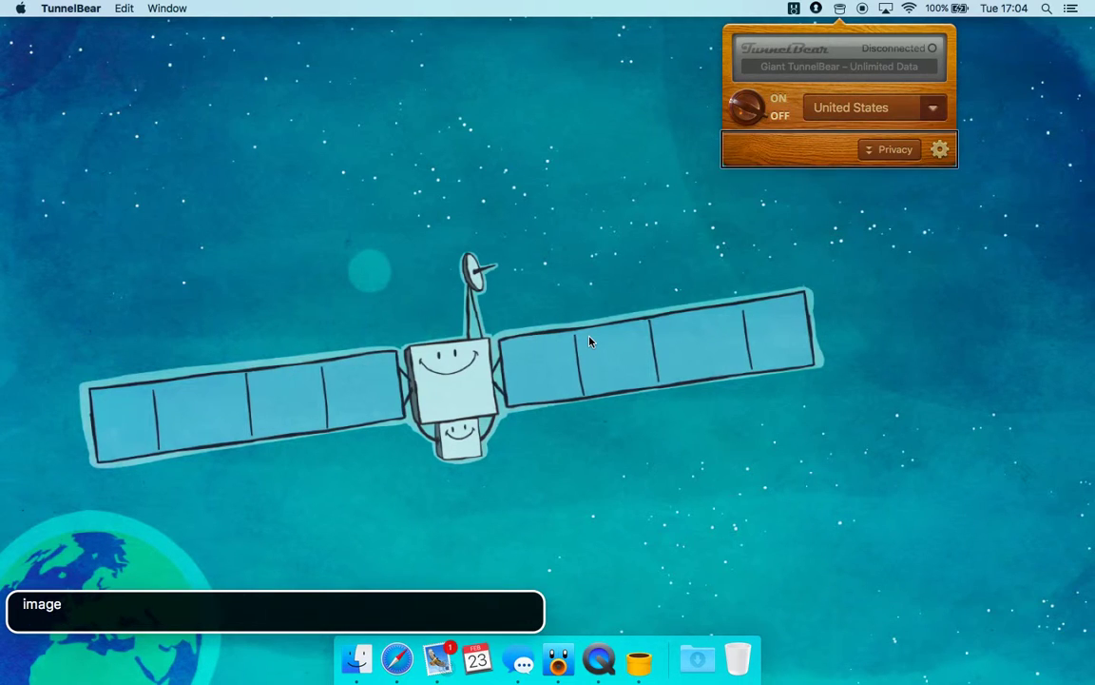
Expand Privacy, review Maul Trackers and the TUNNELBEAR IS OFF status, then collapse it
key("ctrl+alt+space")
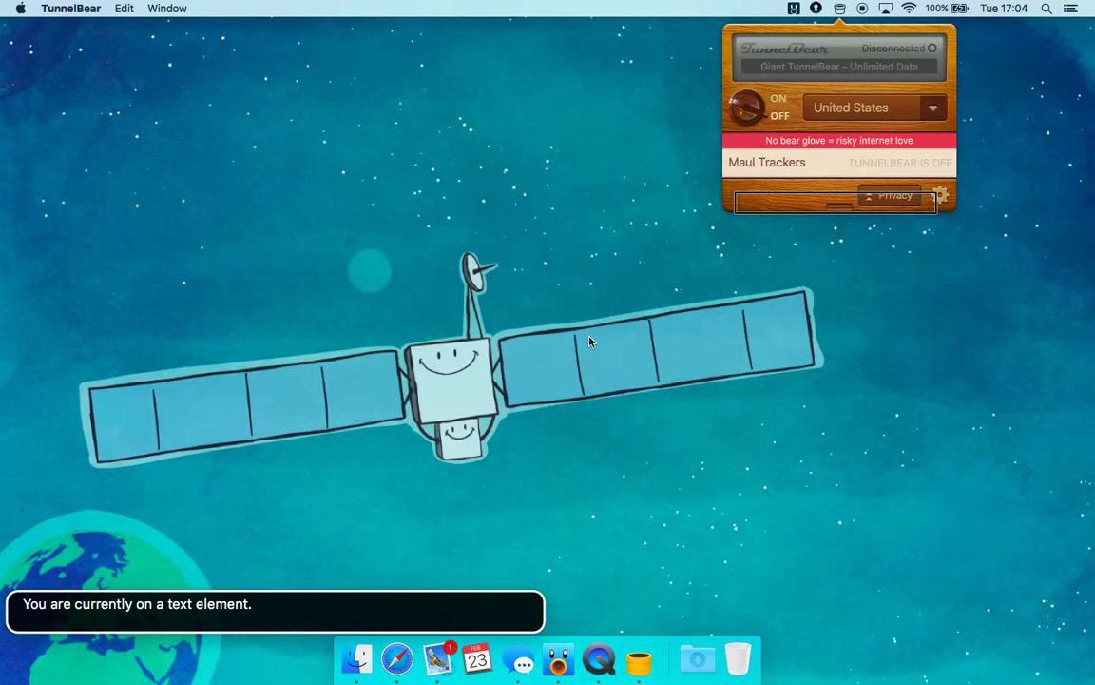
key("ctrl+alt+Left")
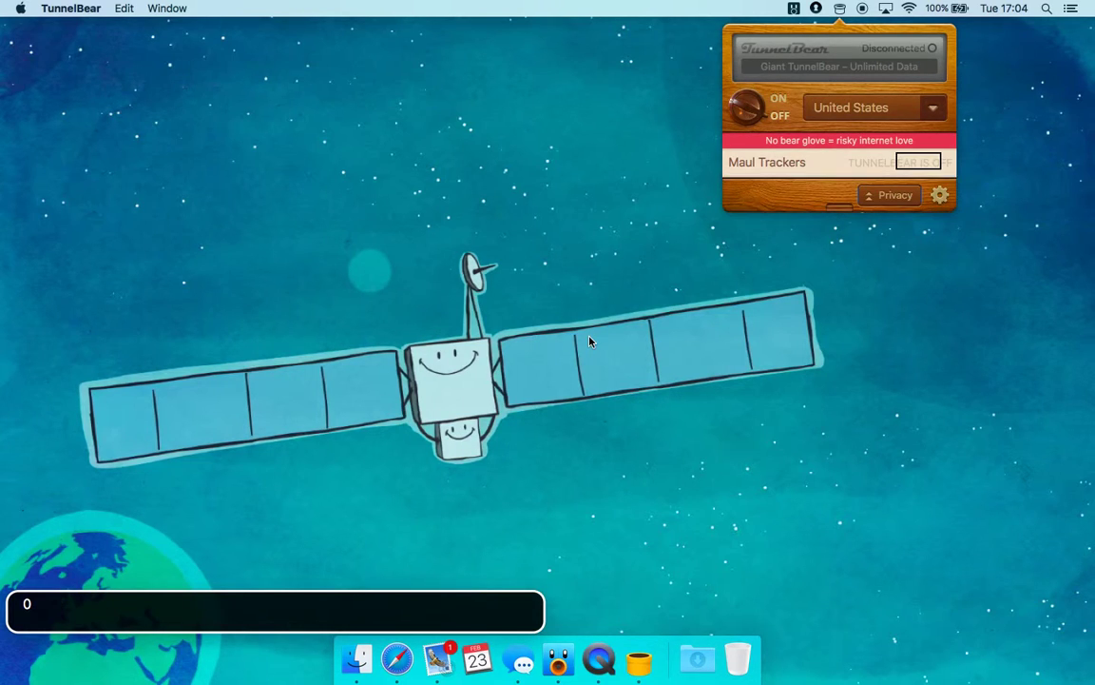
key("ctrl+alt+Left")
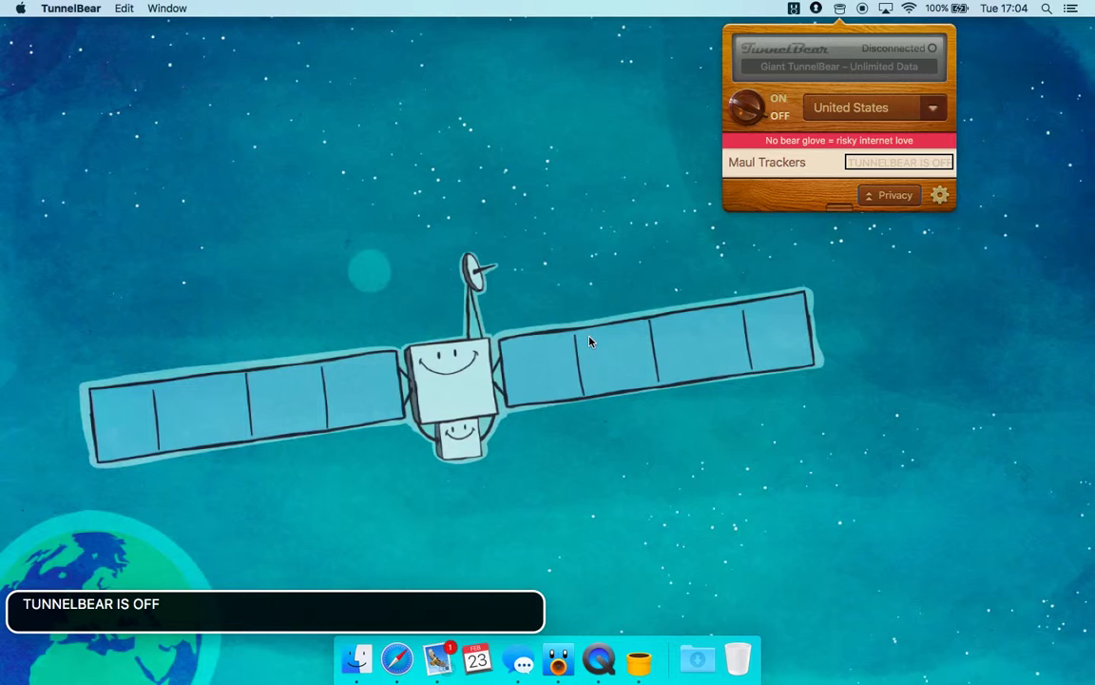
key("ctrl+alt+Left")
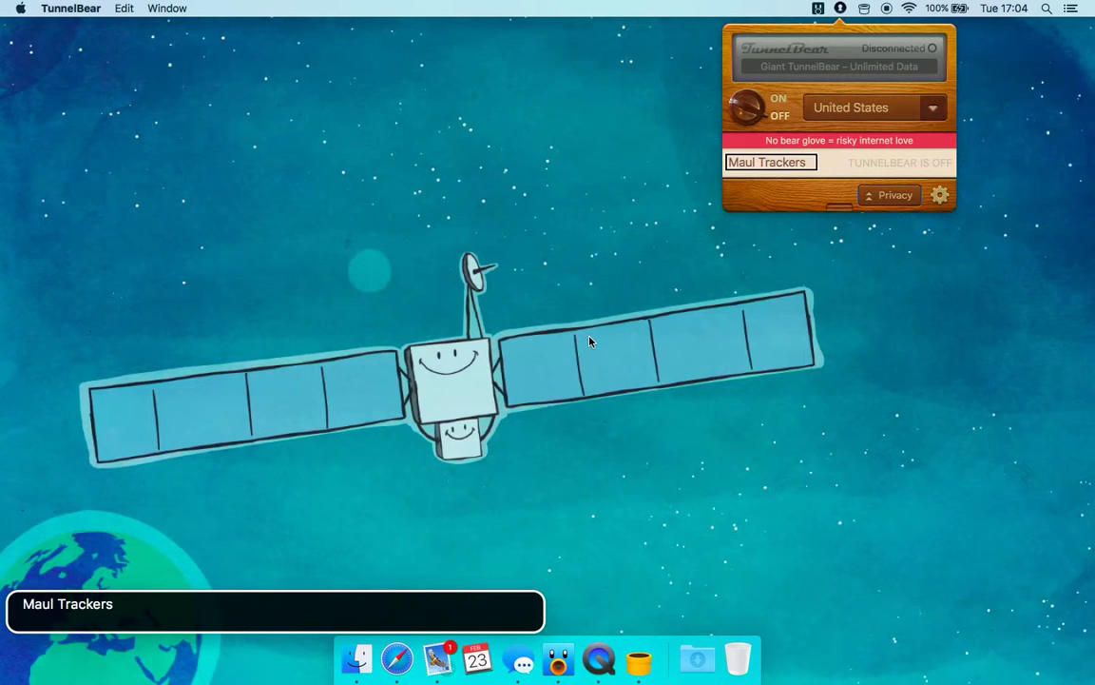
key("ctrl+alt+Right")
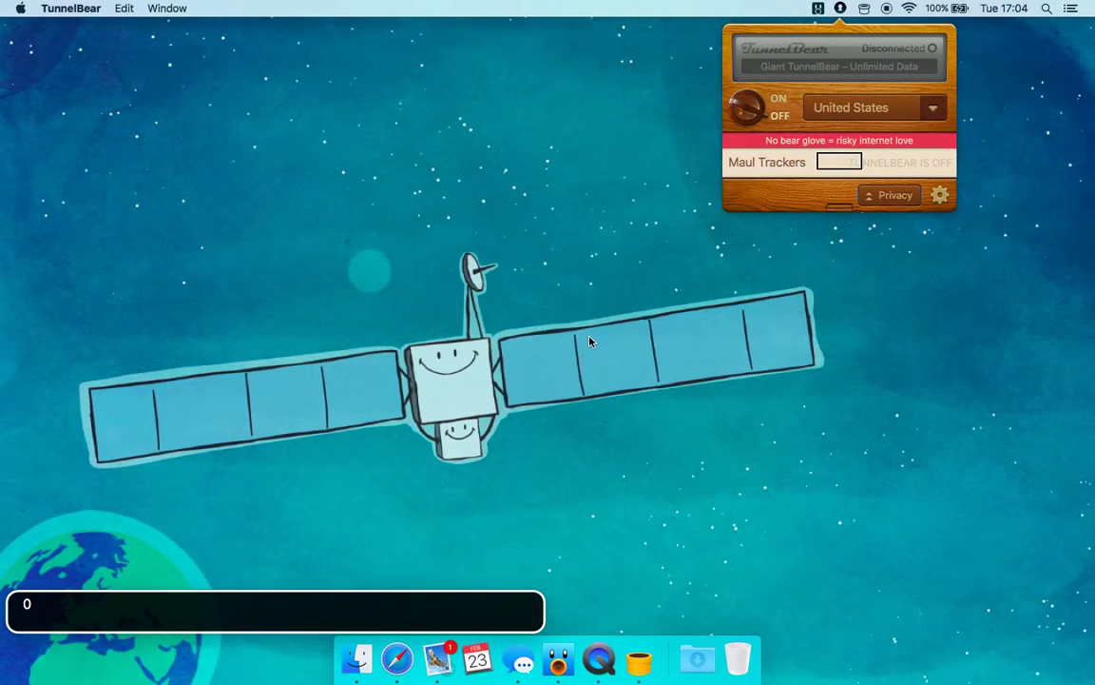
key("ctrl+alt+Right")
key("ctrl+alt+Right")
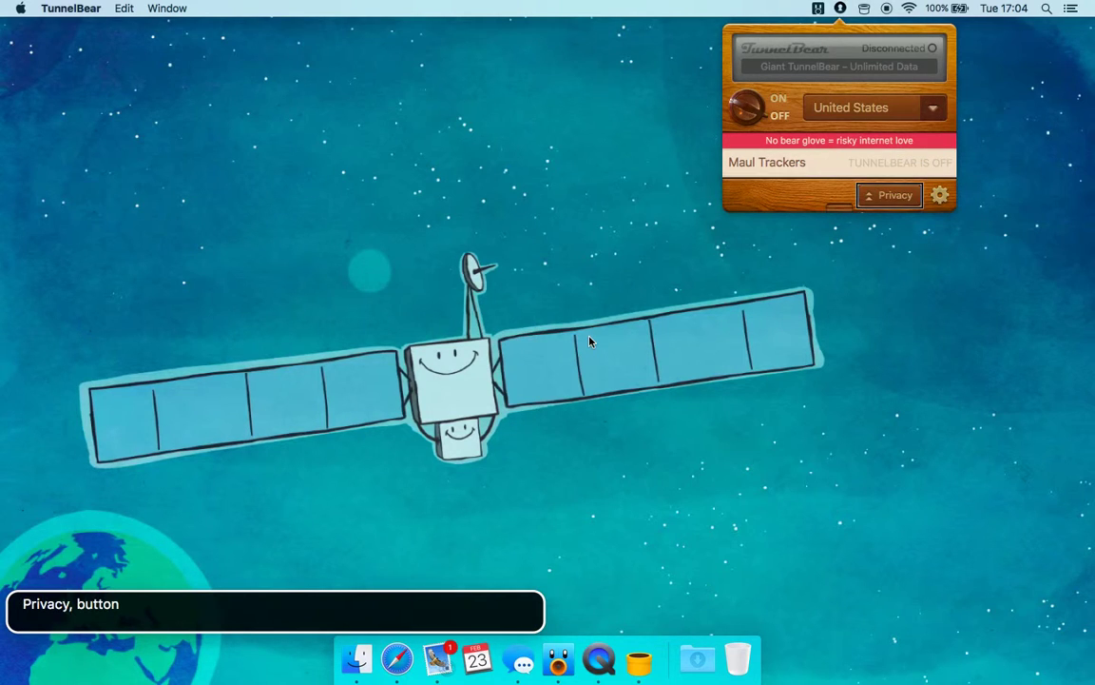
key("ctrl+alt+Right")
key("ctrl+alt+Left")
key("ctrl+alt+space")
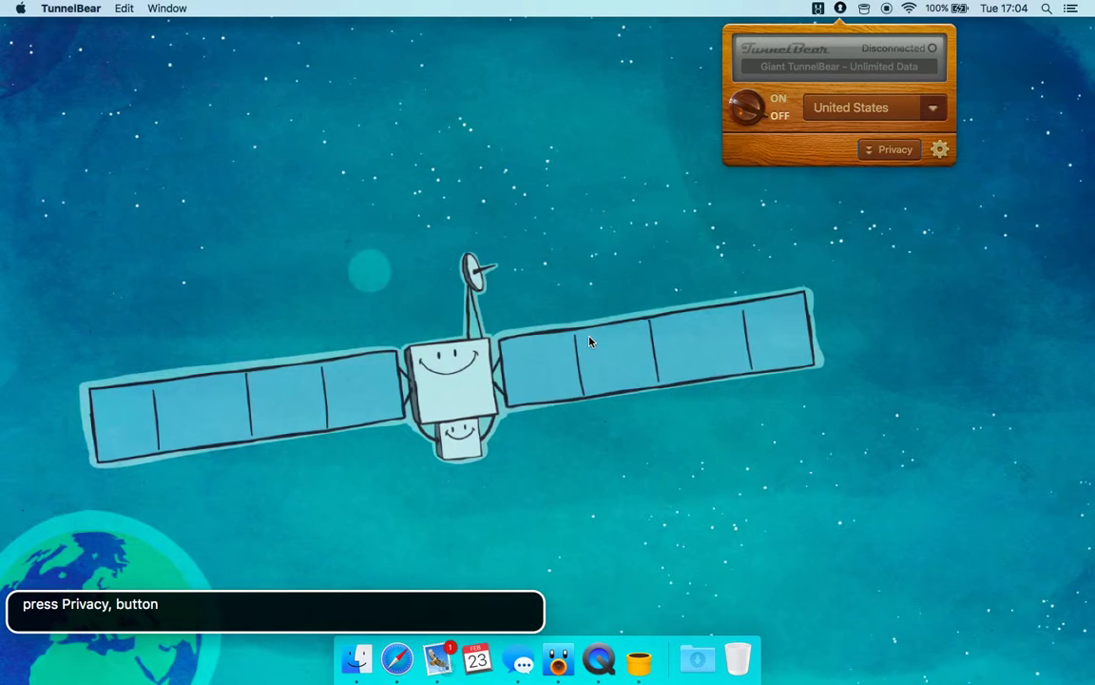
Choose Help… from the gear Settings menu to open 'Need some help with your bear?'
key("ctrl+alt+Right")
key("ctrl+alt+space")
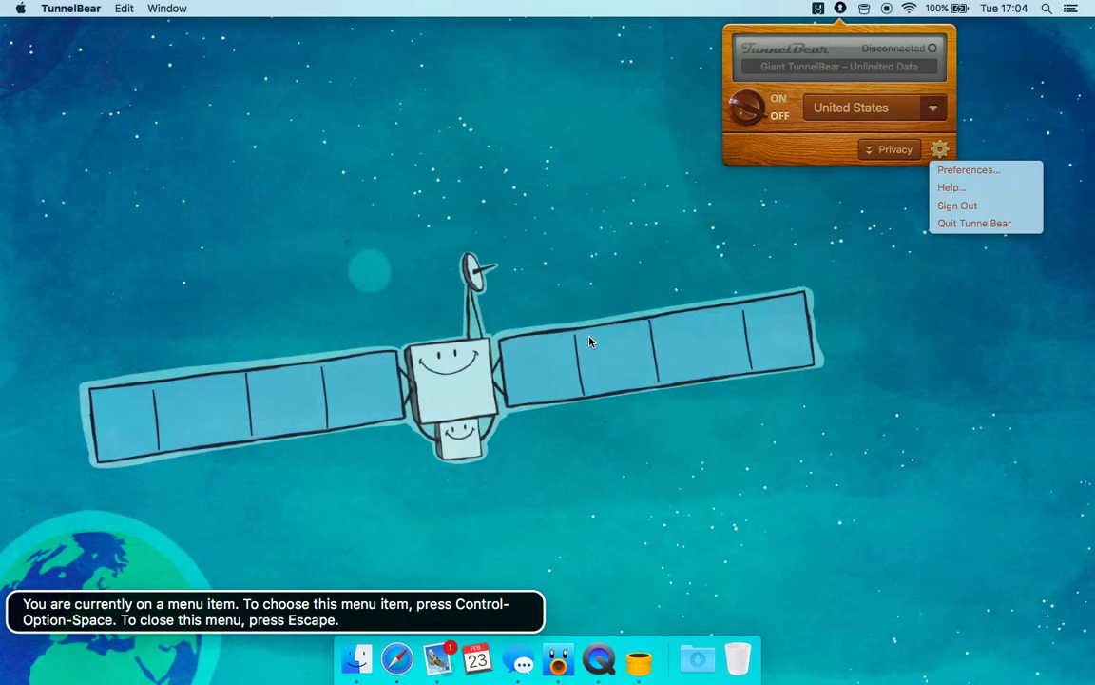
key("ctrl+alt+space")
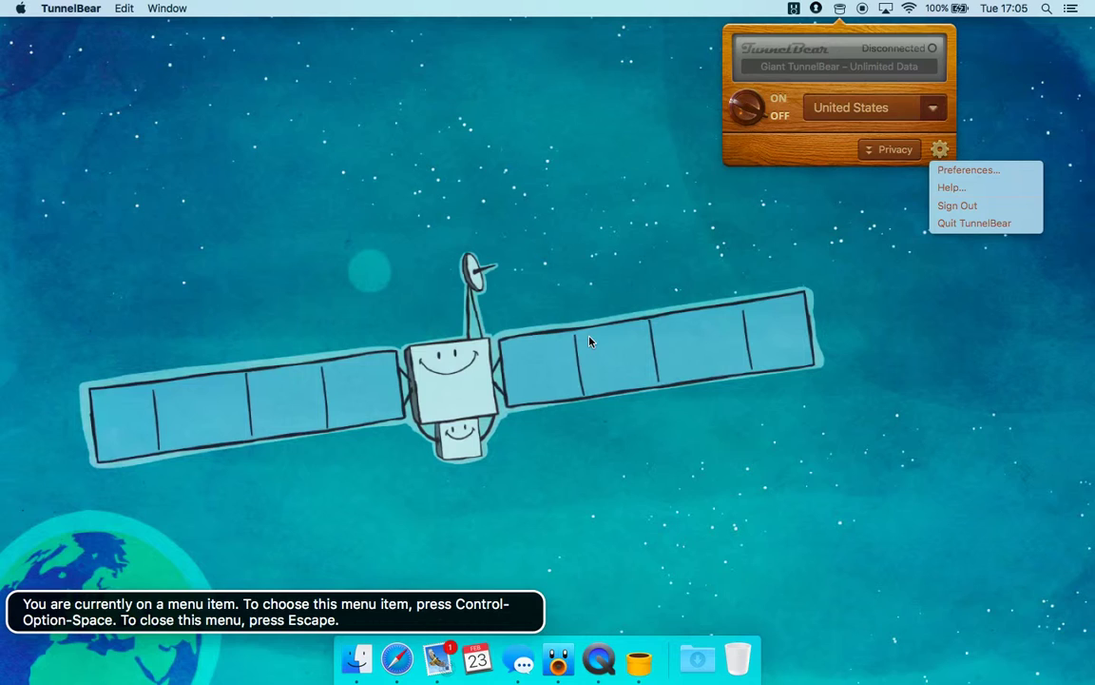
key("ctrl+alt+space")
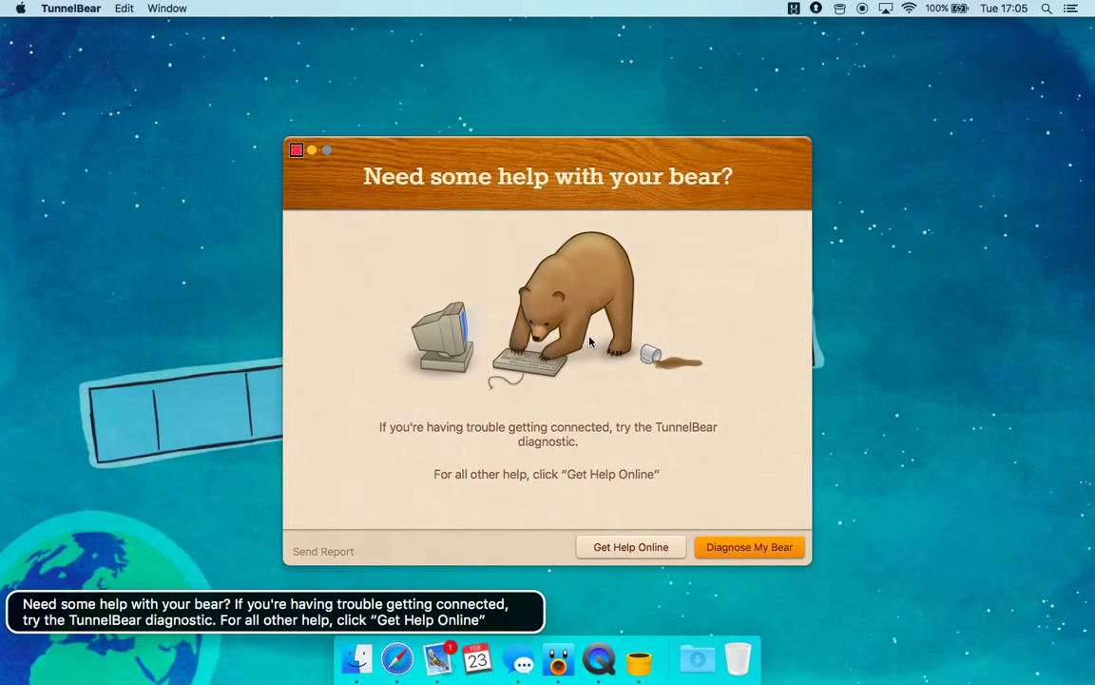
Read the help window's title, diagnostic advice, online help line and available actions
key("ctrl+alt+Right")
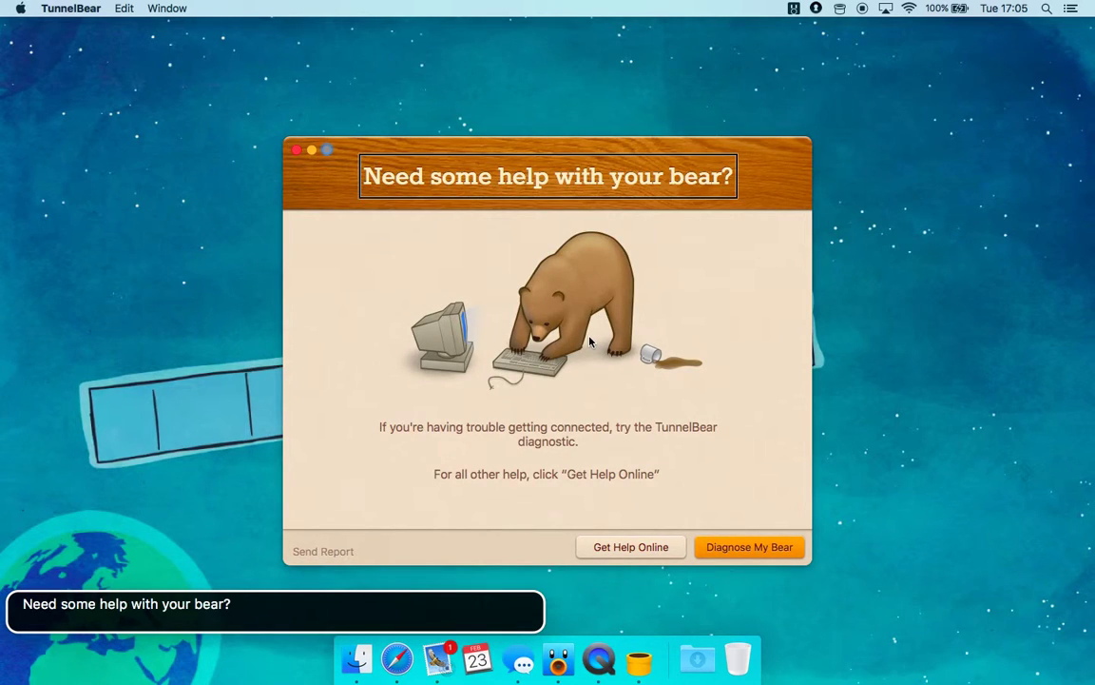
key("ctrl+alt+Right")
key("ctrl+alt+Right")
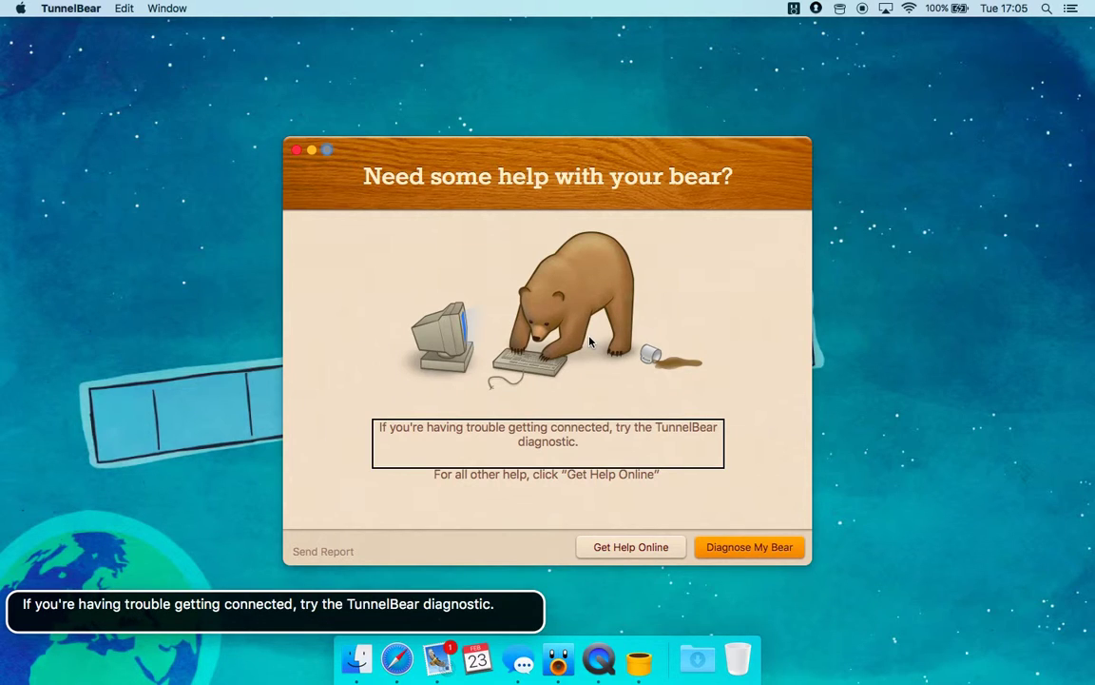
key("ctrl+alt+Right")
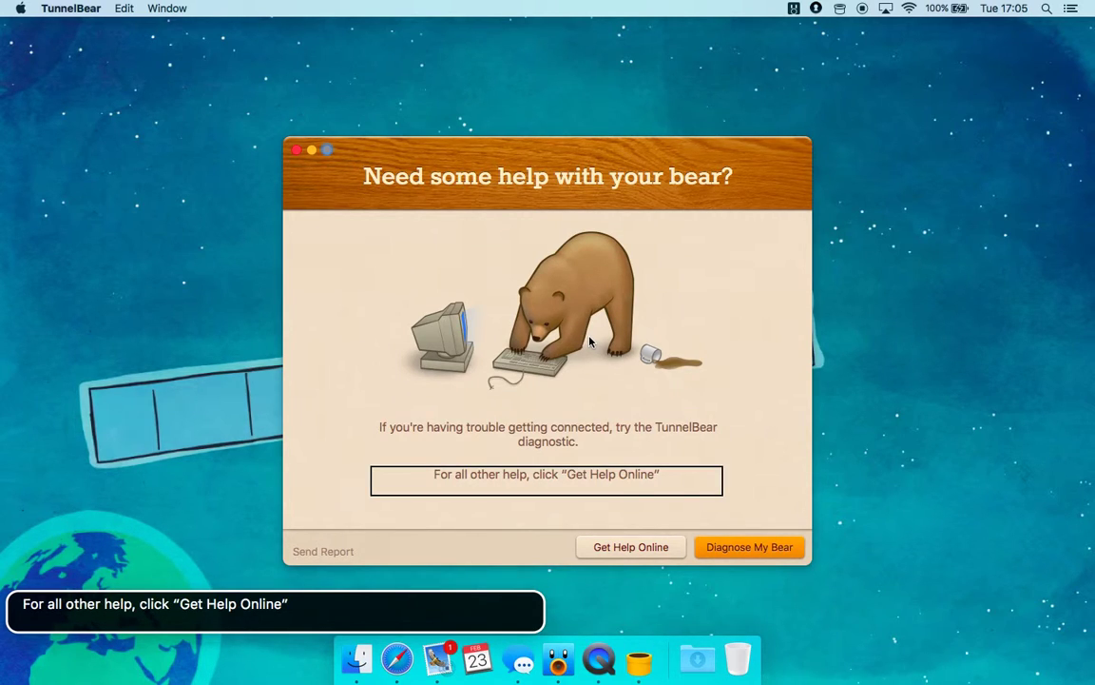
key("ctrl+alt+Right")
key("ctrl+alt+Right")
key("ctrl+alt+Right")
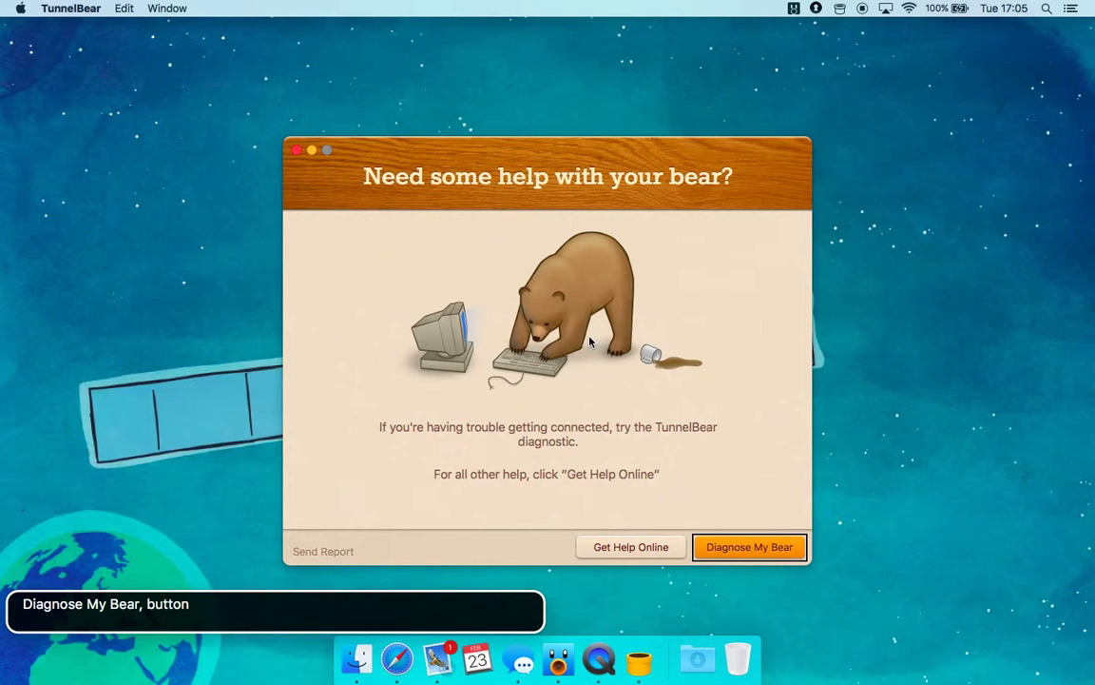
Move back to the help window's close button and close the window
key("ctrl+alt+Left")
key("ctrl+alt+Left")
key("ctrl+alt+Left")
key("ctrl+alt+Left")
key("ctrl+alt+Left")
key("ctrl+alt+Left")
key("ctrl+alt+Left")
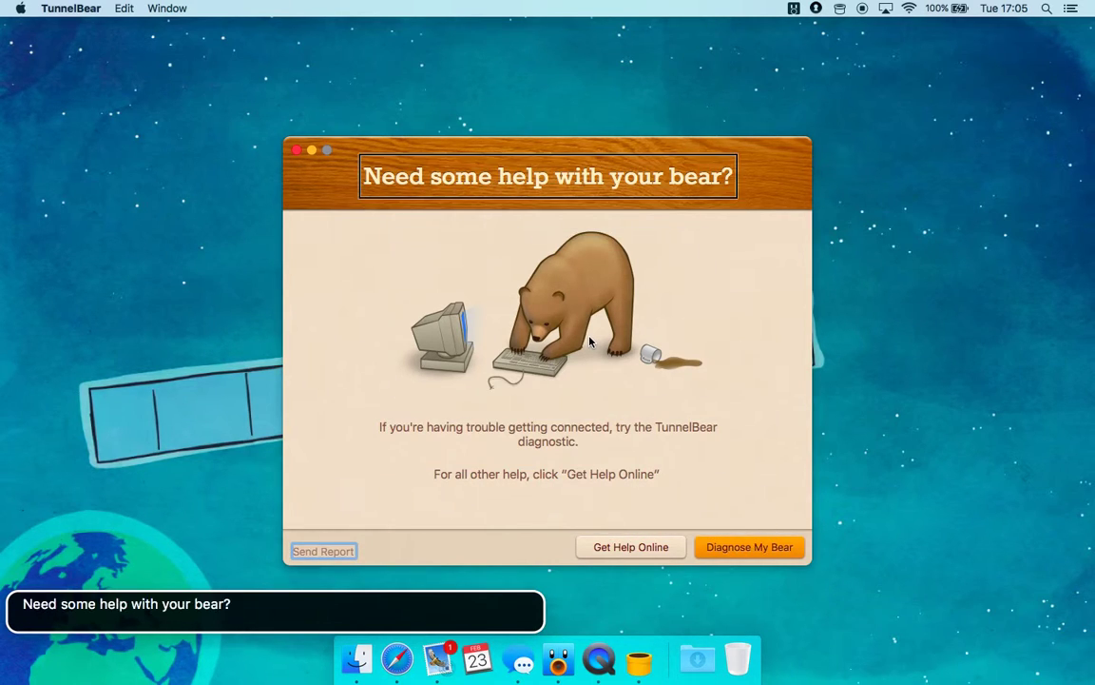
key("ctrl+alt+Left")
key("ctrl+alt+Left")
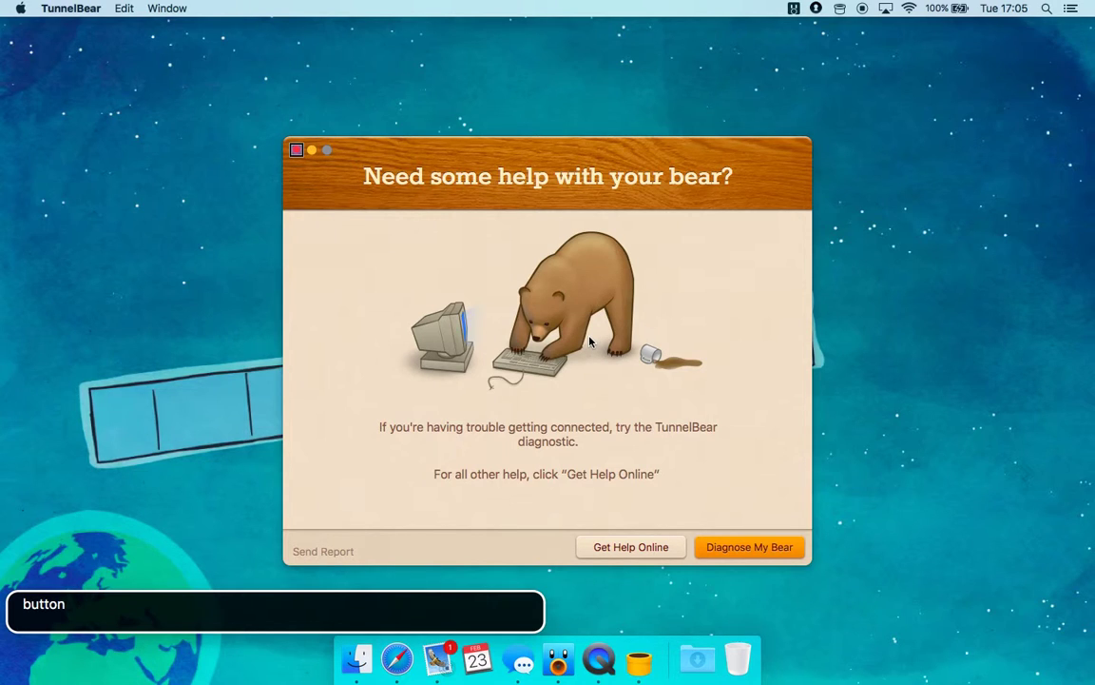
key("ctrl+alt+Left")
key("ctrl+alt+Right")
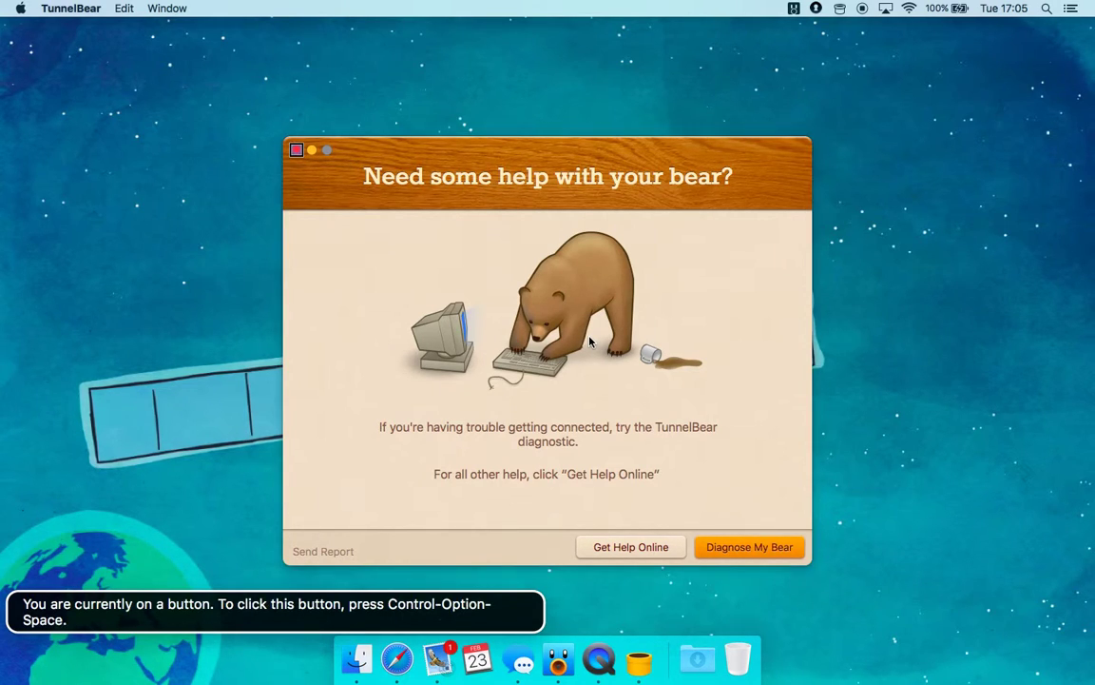
key("ctrl+alt+space")
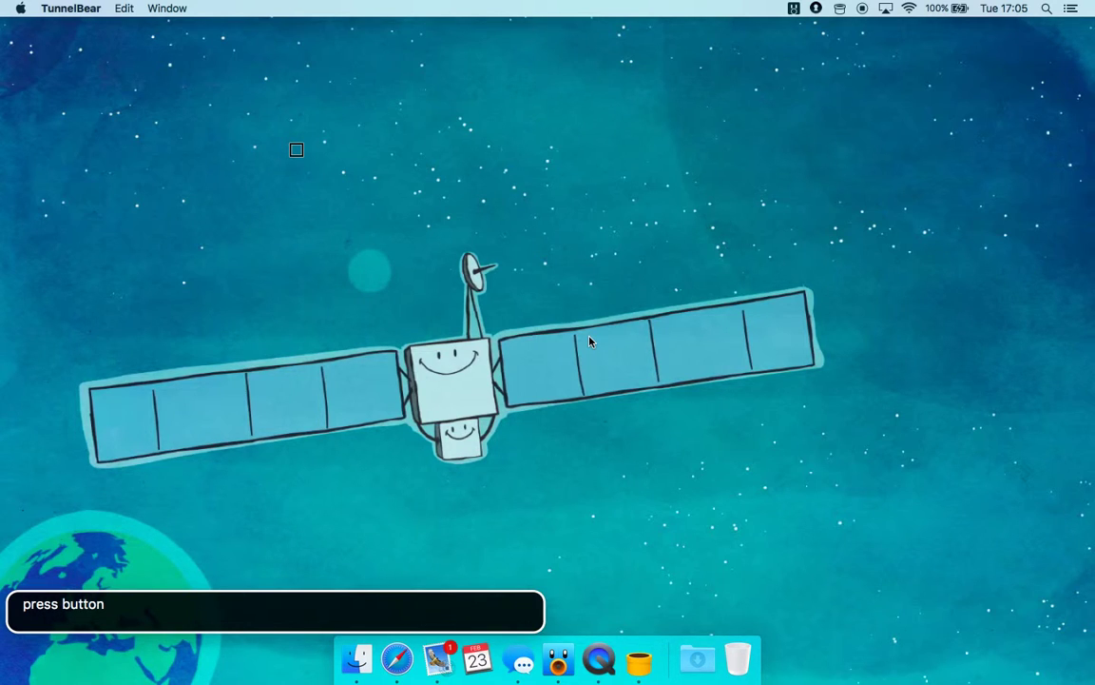
key("ctrl+alt+m")
key("ctrl+alt+Right")
key("ctrl+alt+Right")
key("ctrl+alt+Right")
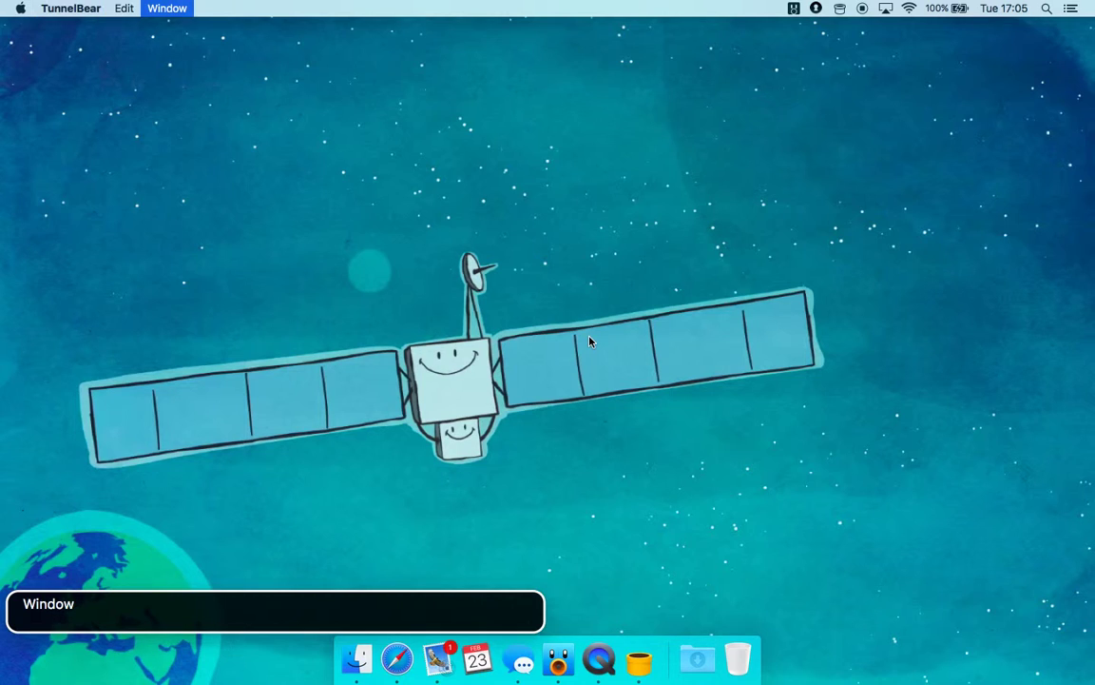
key("ctrl+alt+Left")
key("ctrl+alt+Left")
key("ctrl+alt+Left")
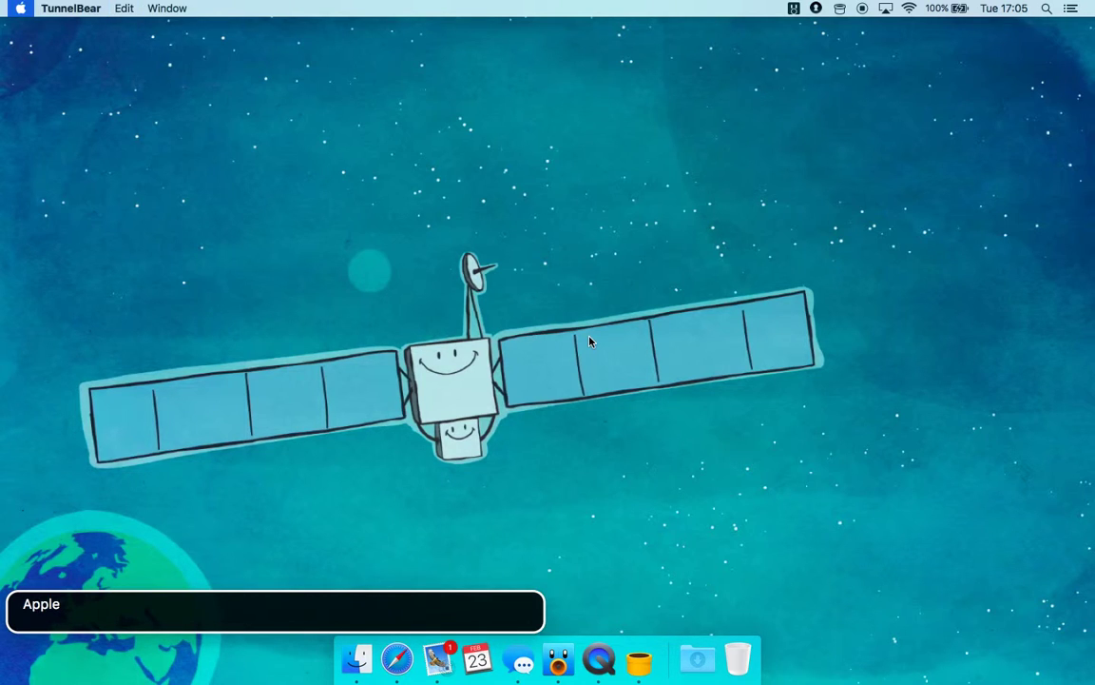
key("ctrl+alt+Right")
key("ctrl+alt+Right")
key("ctrl+alt+Right")
key("ctrl+alt+space")
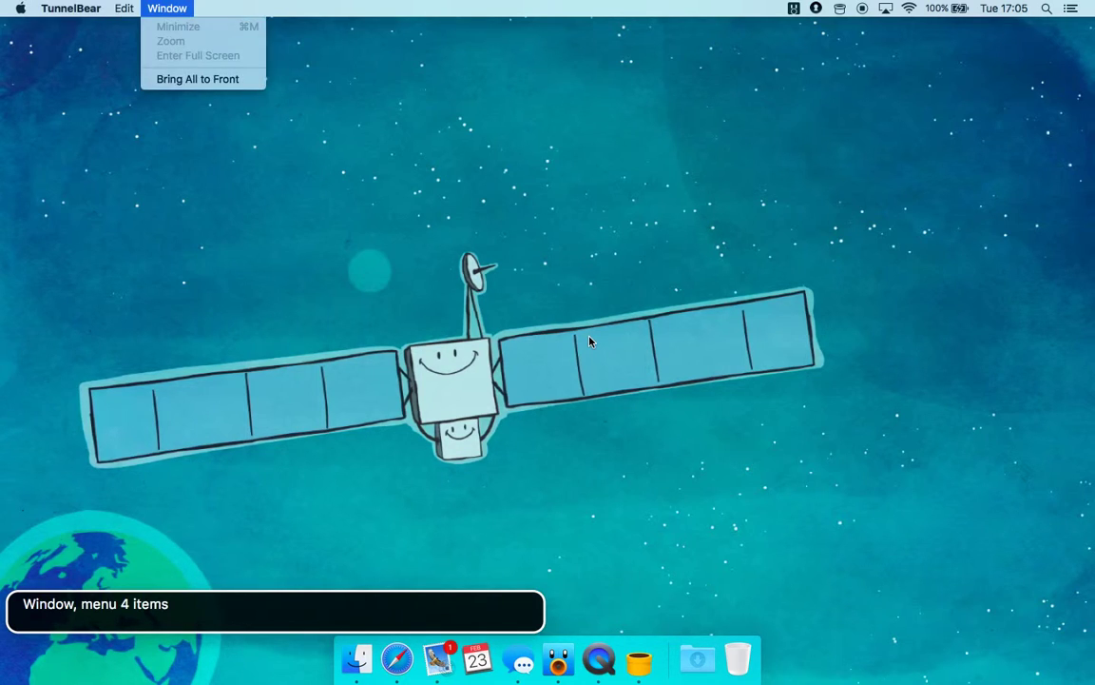
key("Left")
key("Left")
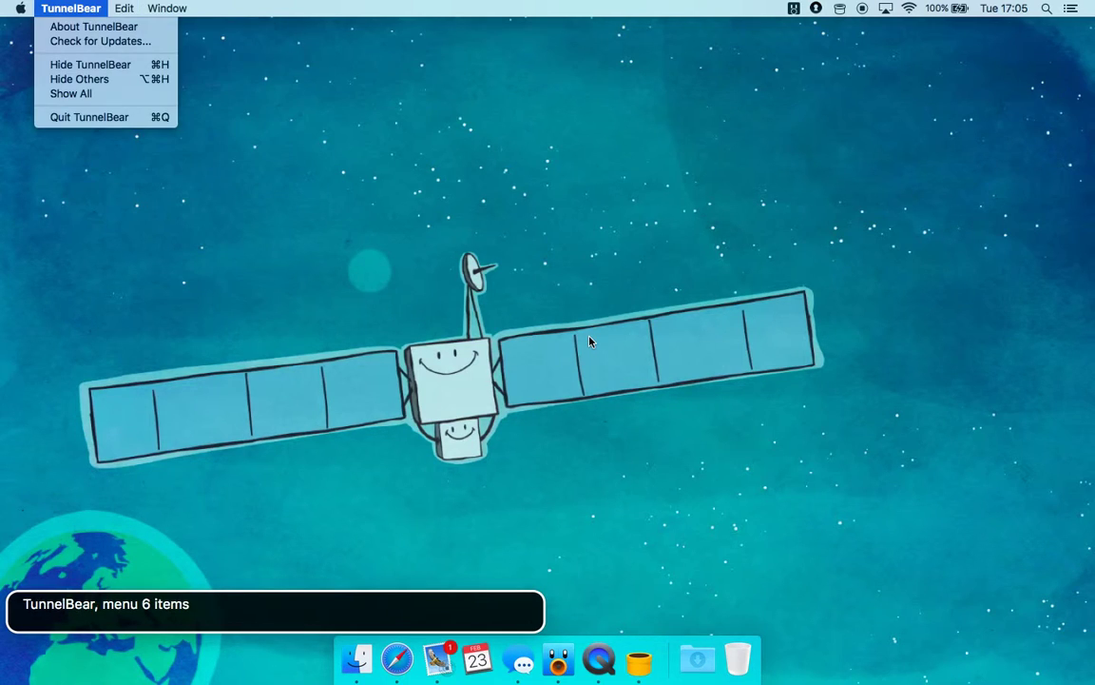
key("Down")
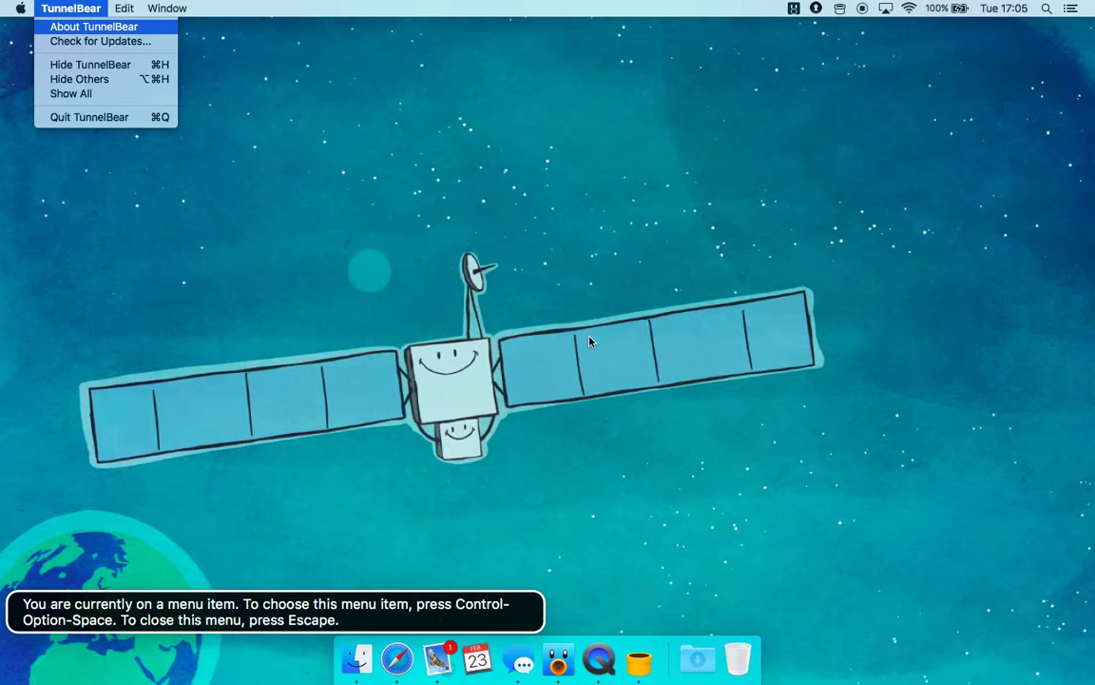
key("Escape")
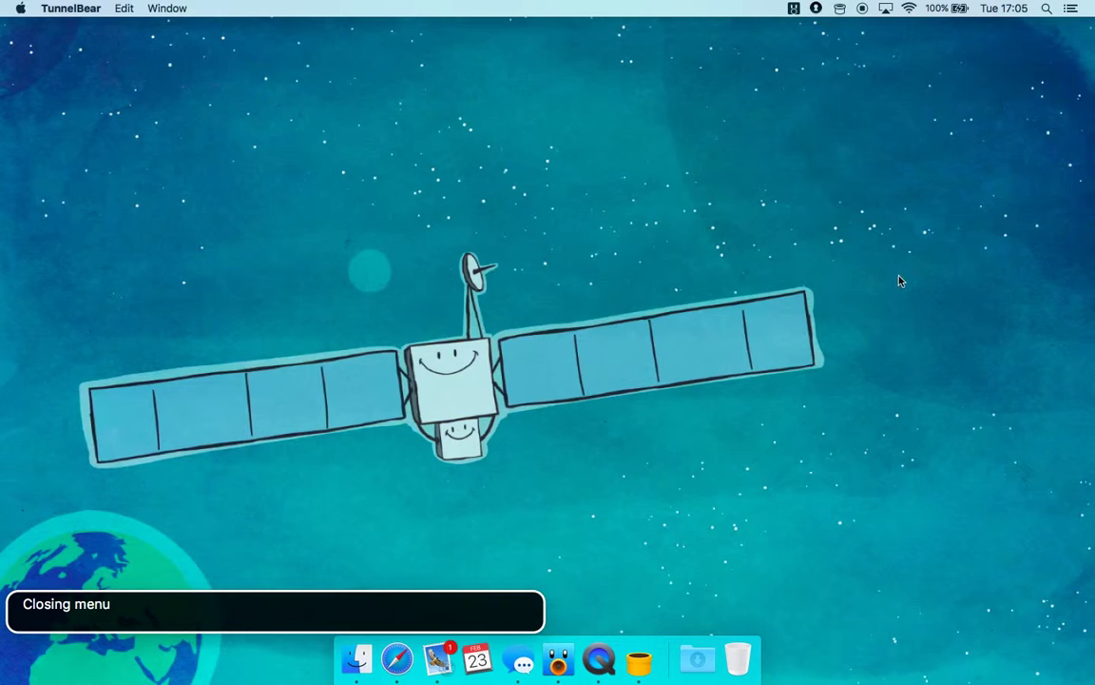
From the TunnelBear menu-bar panel's gear menu, open Preferences… on the General tab
left_click(840, 8)
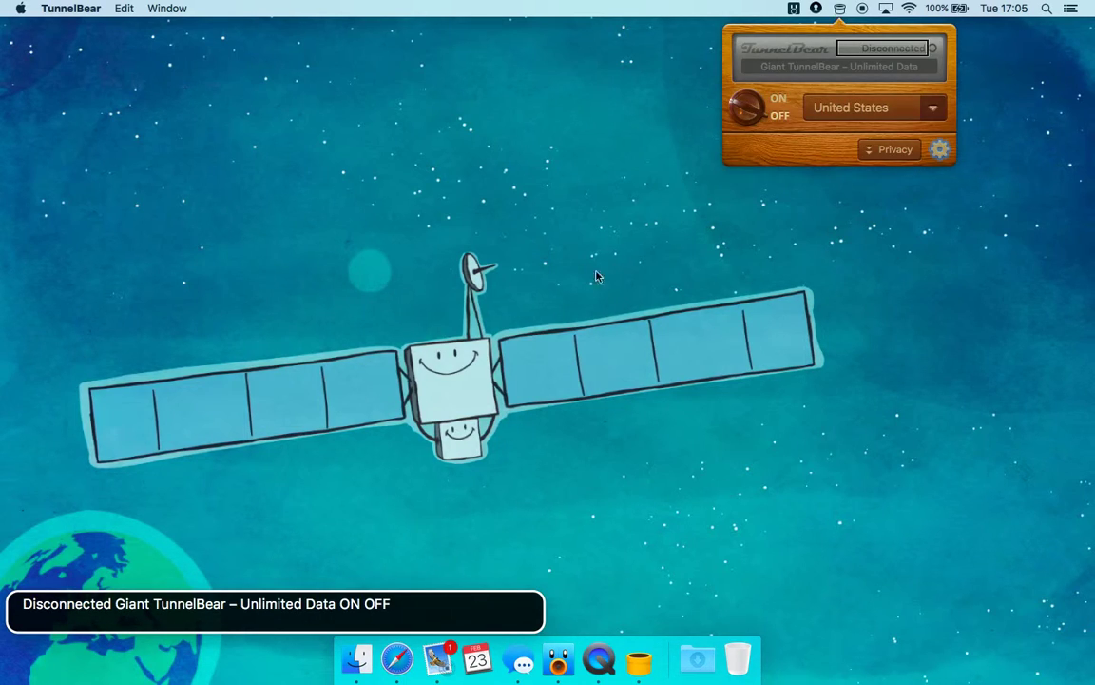
key("ctrl+alt+Right")
key("ctrl+alt+Right")
key("ctrl+alt+Right")
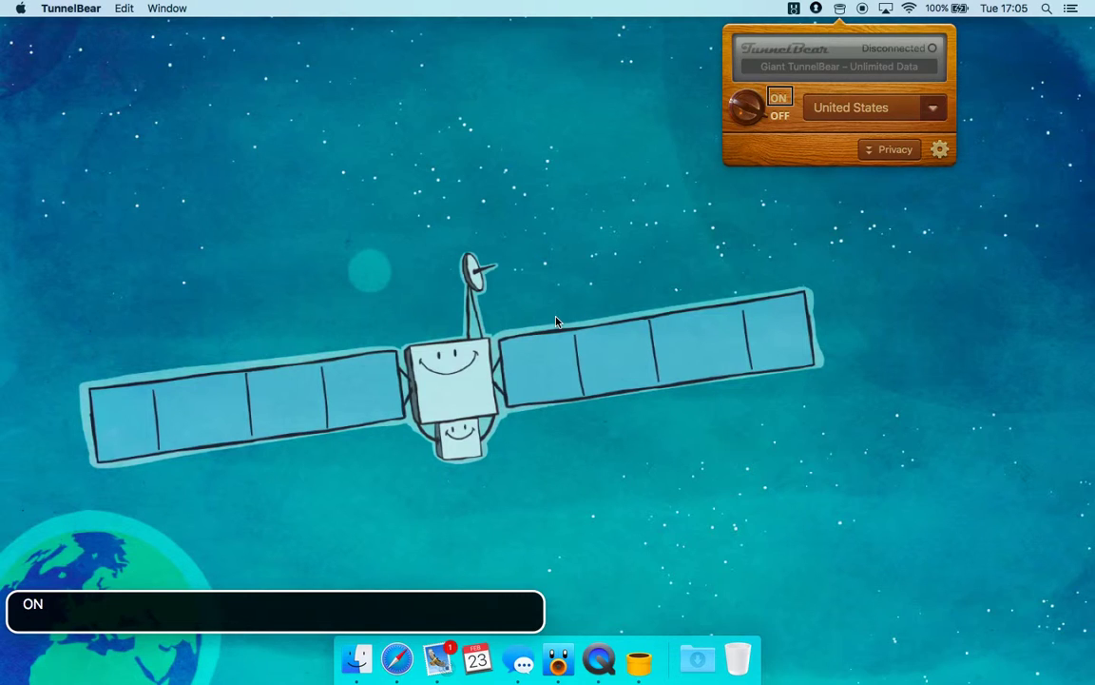
key("ctrl+alt+Right")
key("ctrl+alt+Right")
key("ctrl+alt+Right")
key("ctrl+alt+Right")
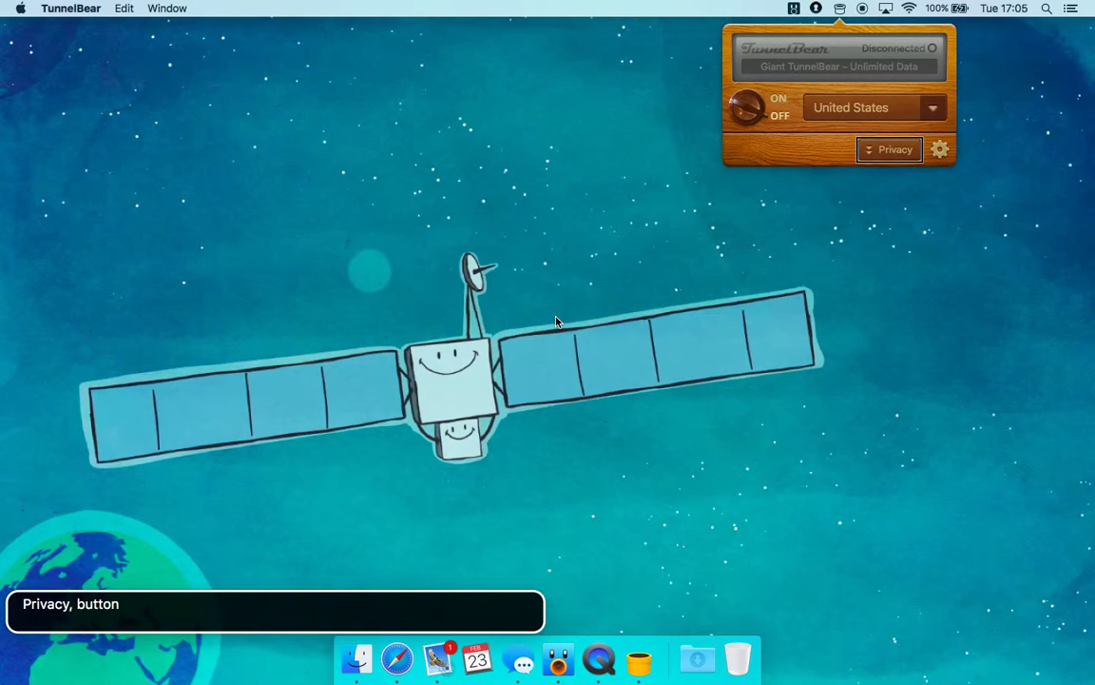
key("ctrl+alt+space")
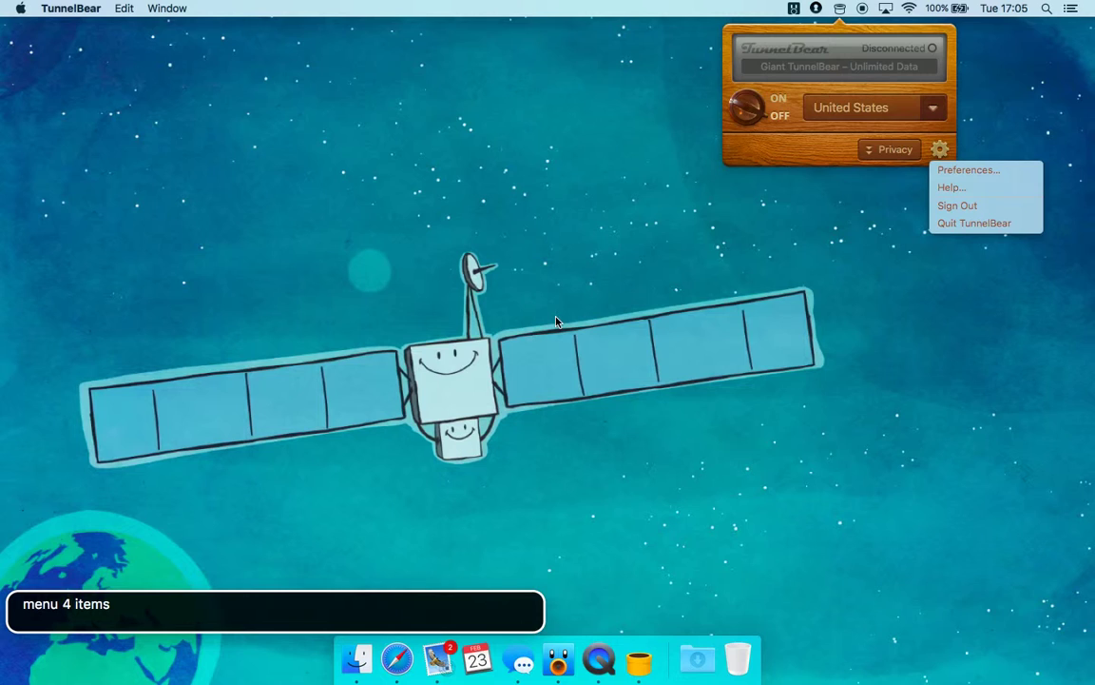
key("Return")
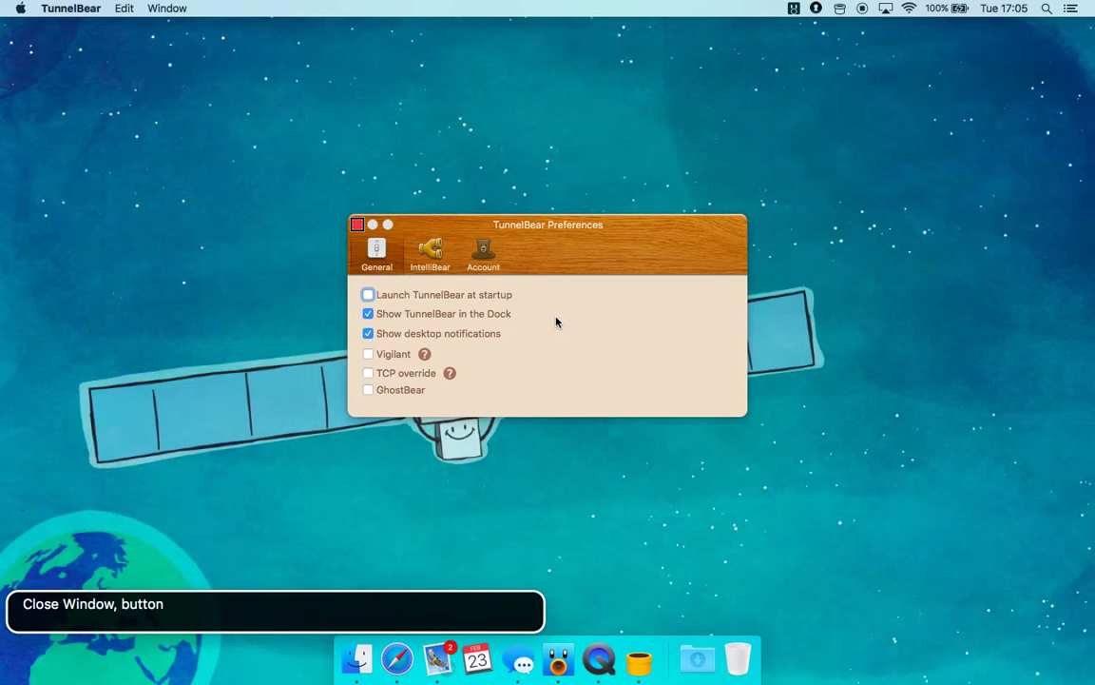
Check 'Launch TunnelBear at startup' and uncheck 'Show TunnelBear in the Dock'
key("ctrl+alt+Right")
key("ctrl+alt+Right")
key("ctrl+alt+Right")
key("ctrl+alt+Left")
key("ctrl+alt+Left")
key("ctrl+alt+Right")
key("ctrl+alt+Right")
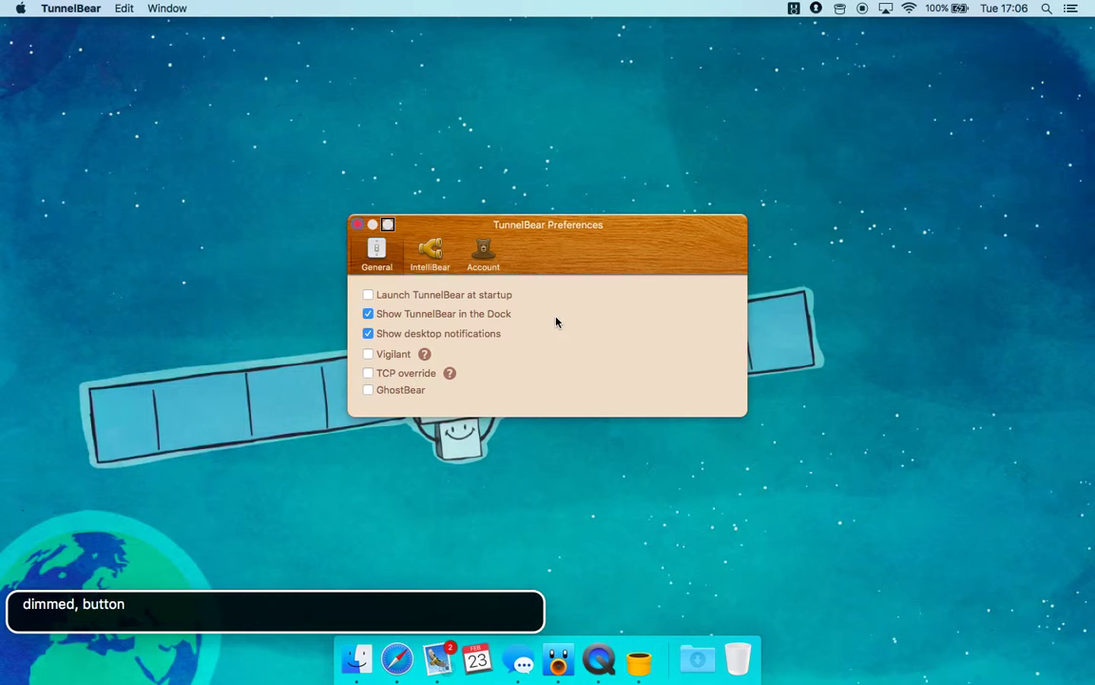
key("ctrl+alt+Right")
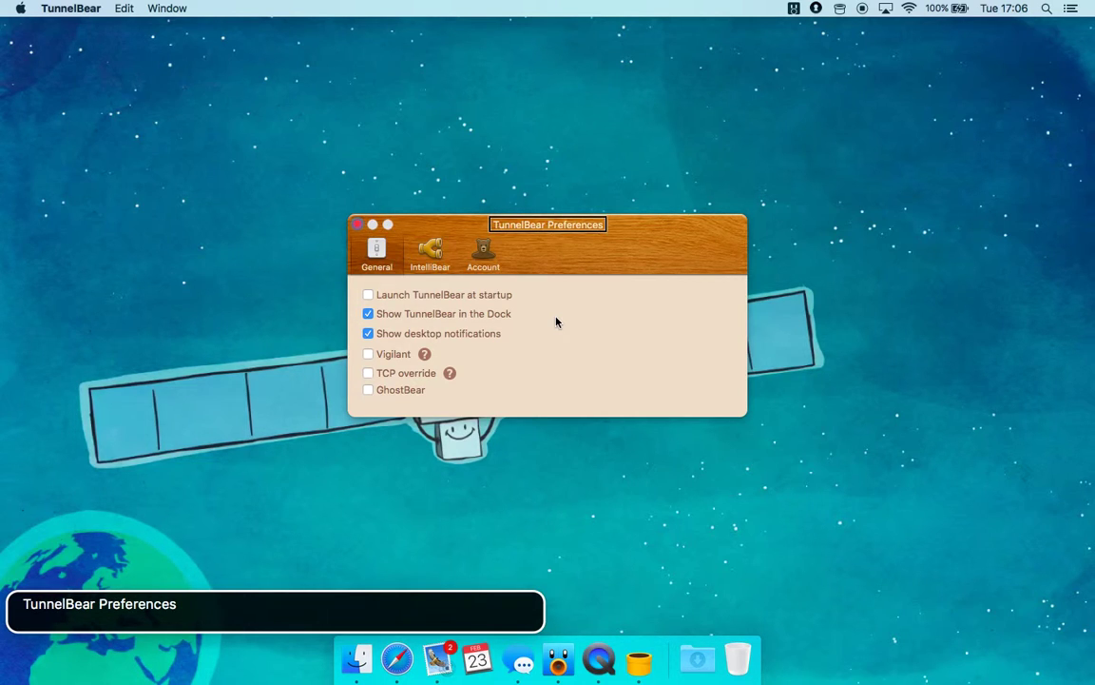
key("ctrl+alt+Right")
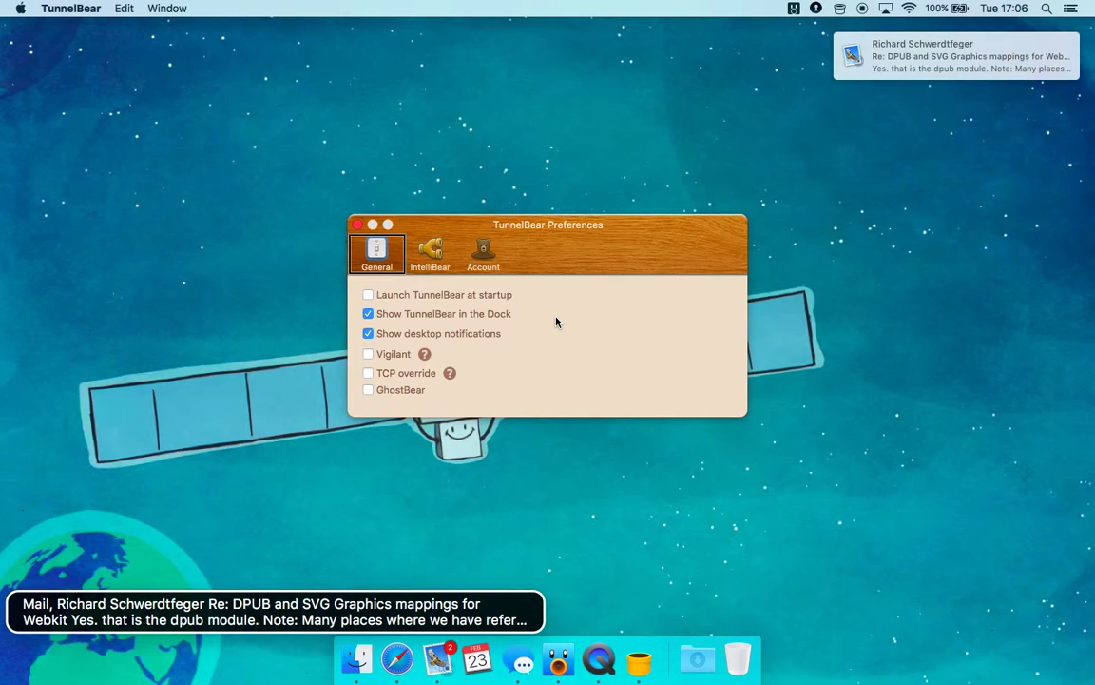
key("ctrl+alt+Right")
key("ctrl+alt+Right")
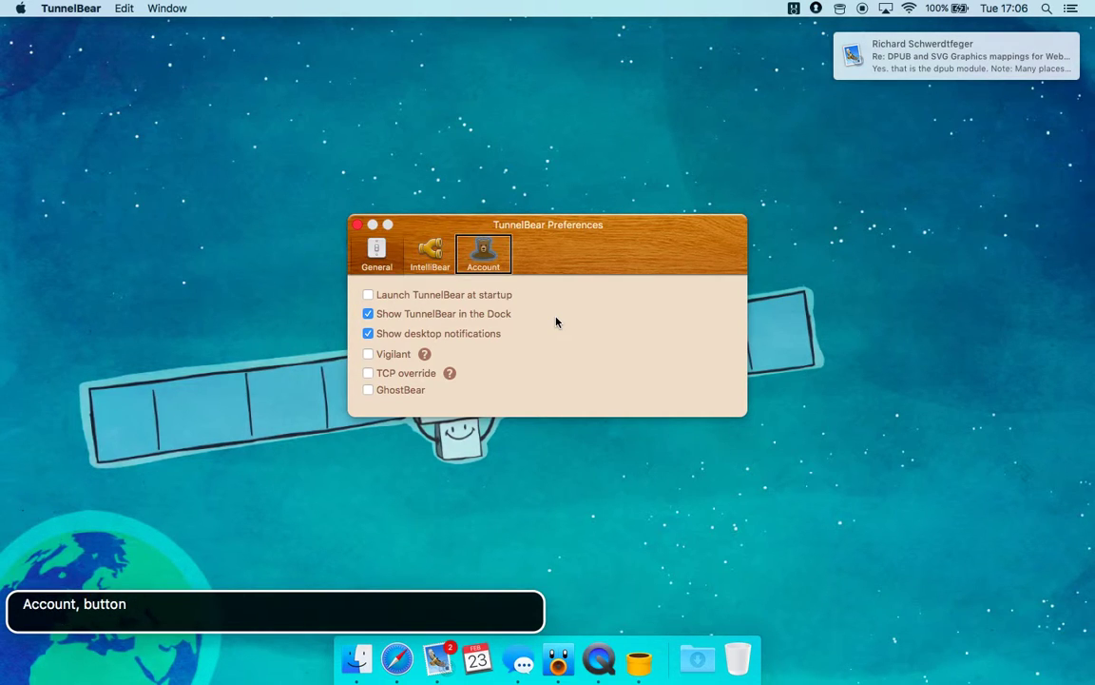
key("ctrl+alt+Right")
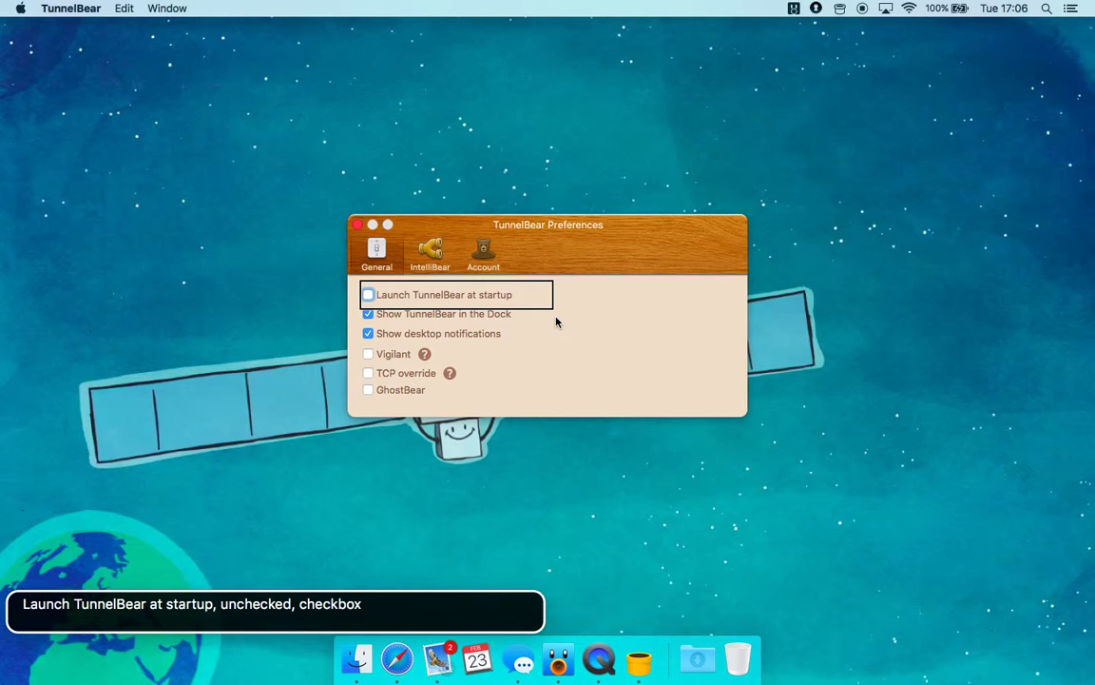
key("ctrl+alt+space")
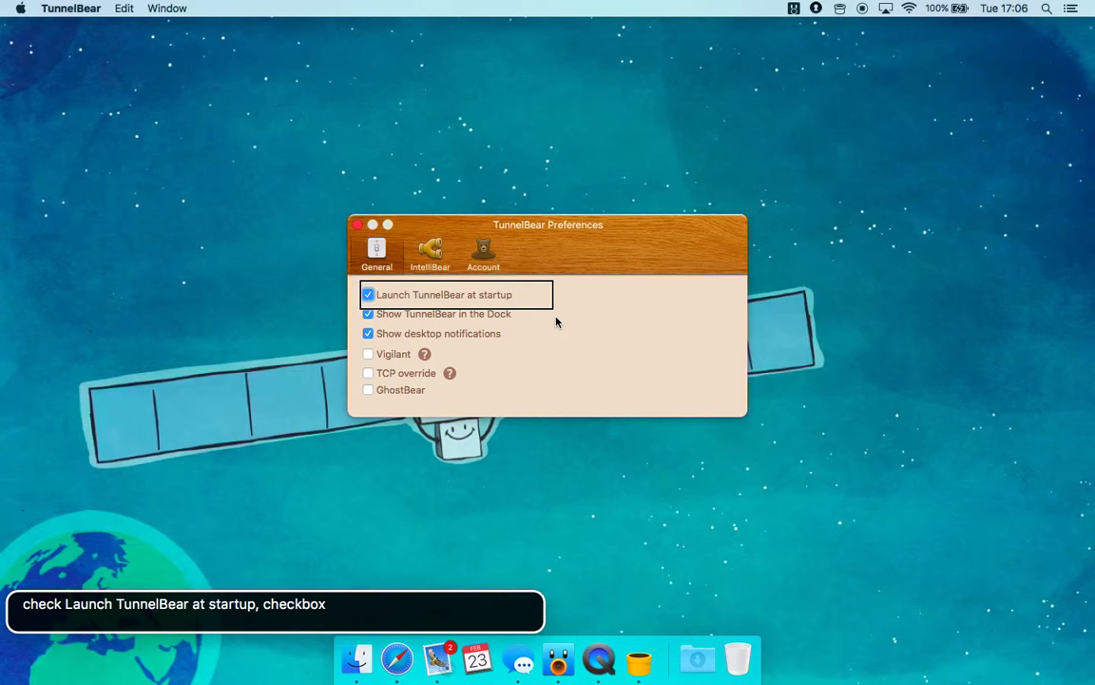
key("ctrl+alt+Right")
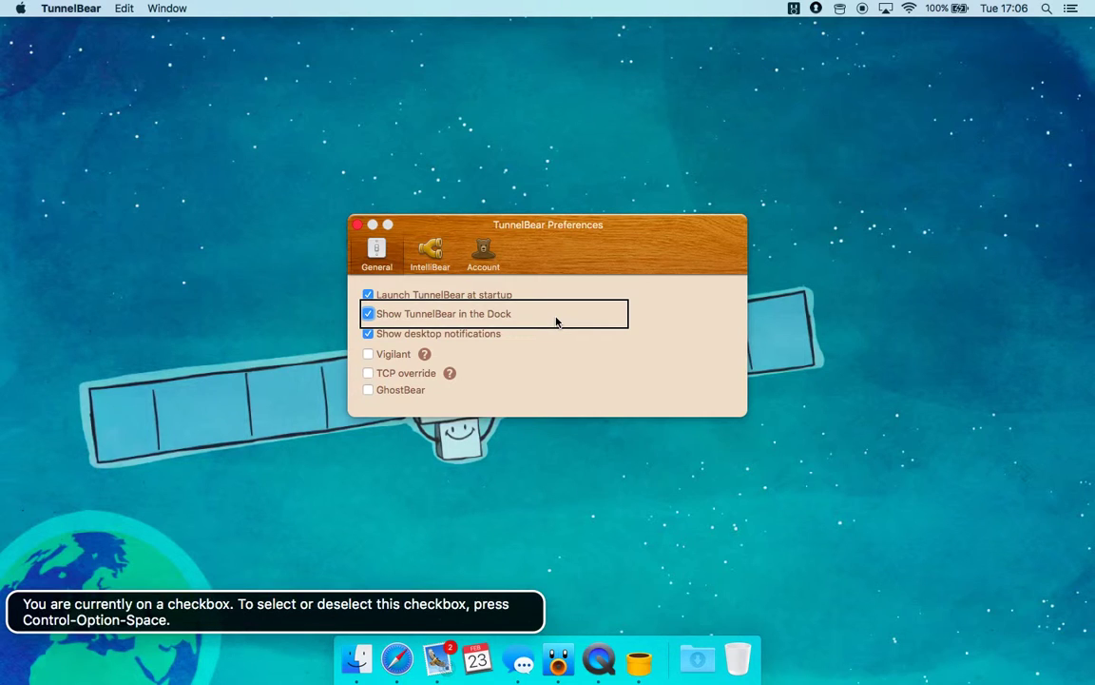
key("ctrl+alt+space")
Review the desktop notifications, Vigilant and TCP override options and their help
key("ctrl+alt+Right")
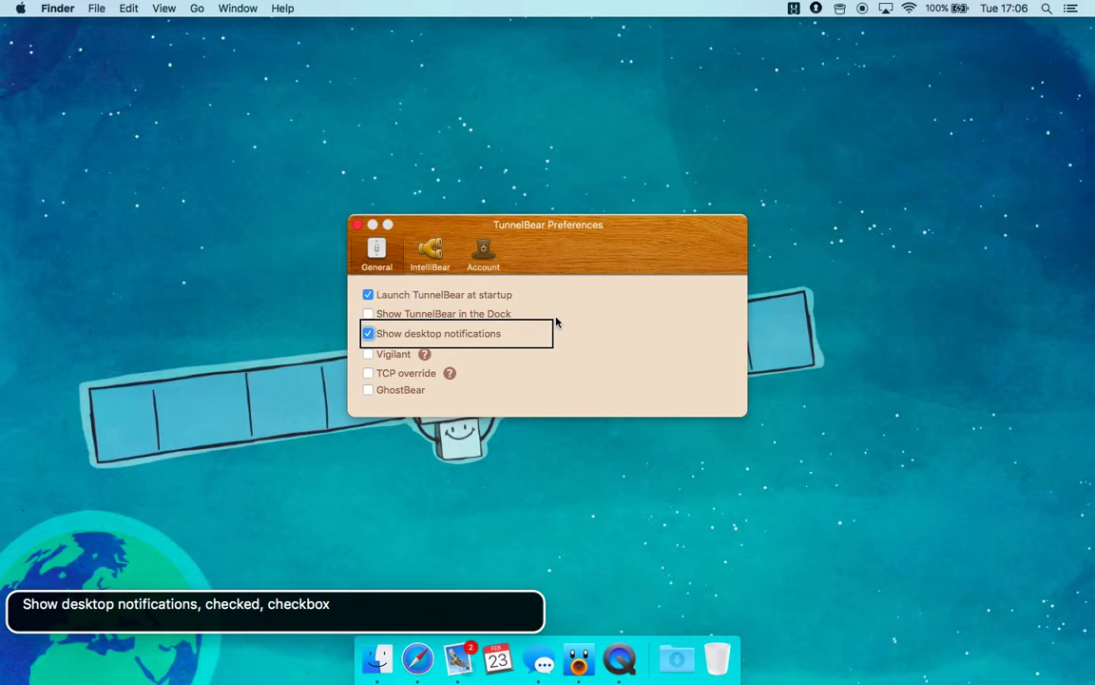
key("ctrl+alt+Right")
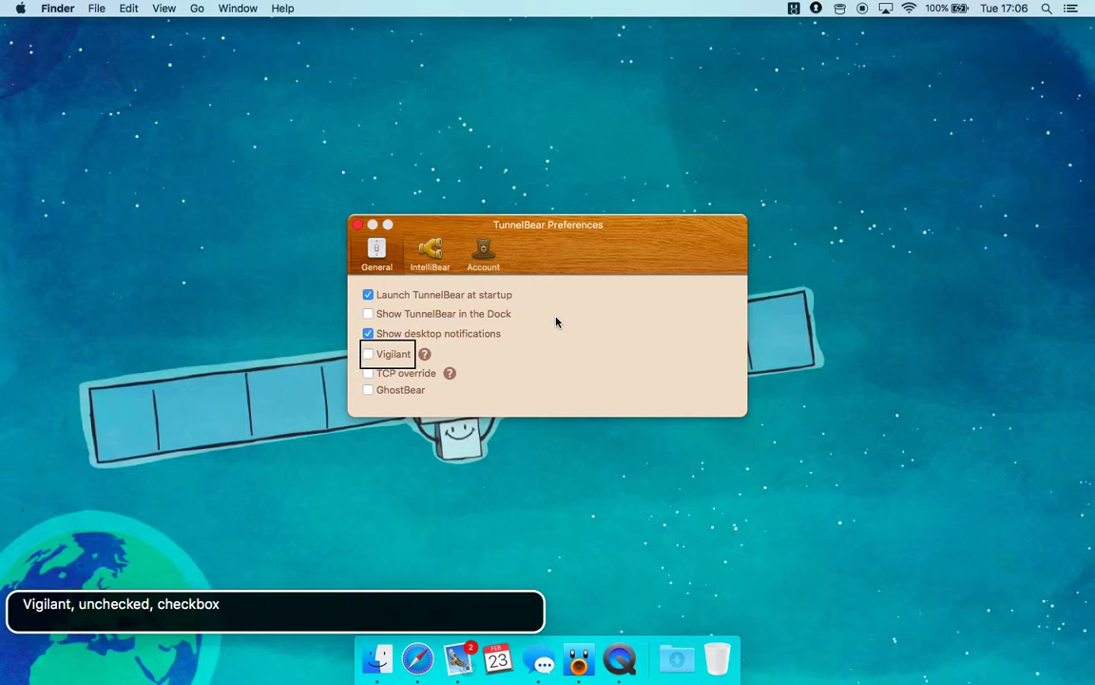
key("ctrl+alt+Right")
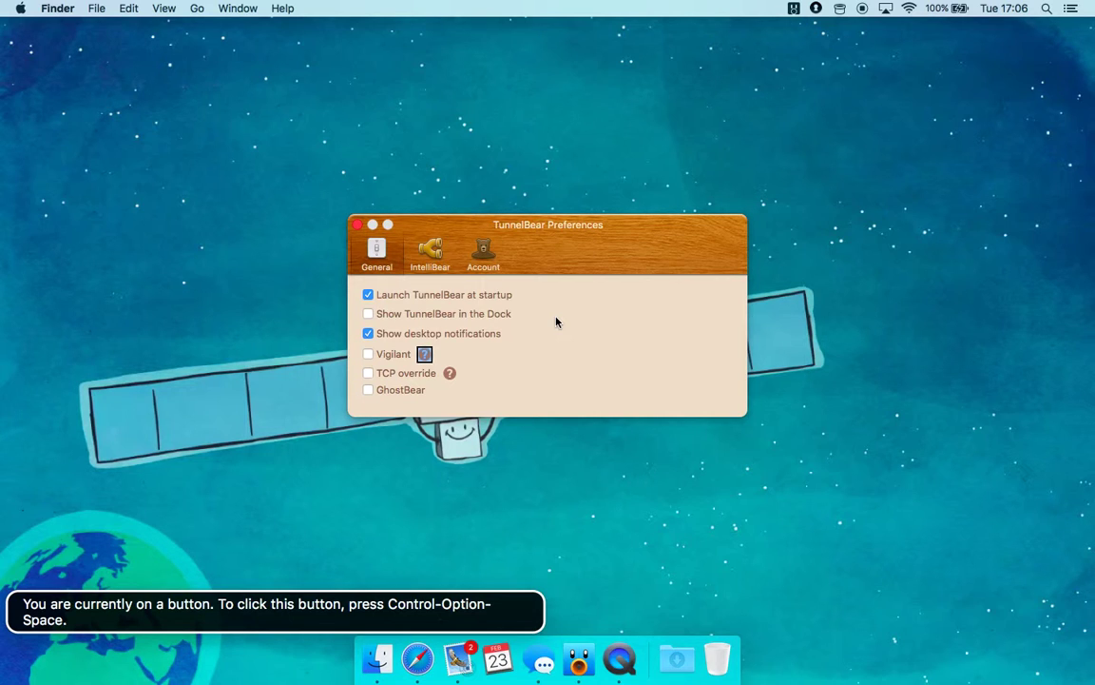
key("ctrl+alt+Right")
key("ctrl+alt+Right")
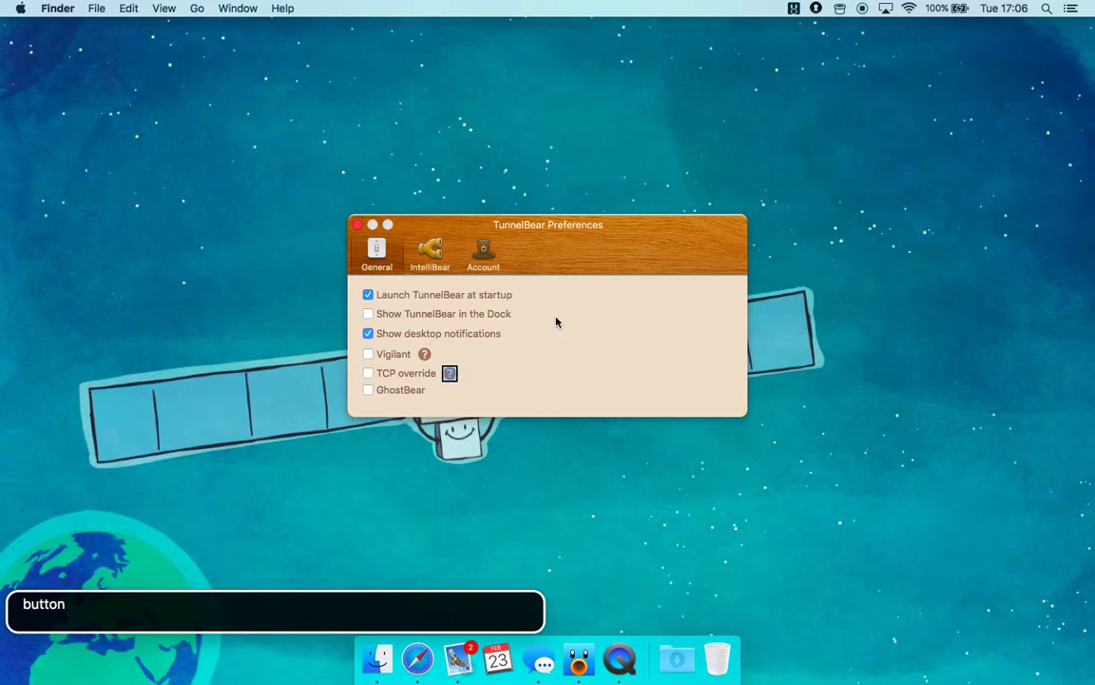
key("ctrl+alt+Left")
key("ctrl+alt+Left")
key("ctrl+alt+Right")
key("ctrl+alt+Right")
key("ctrl+alt+Right")
key("ctrl+alt+Left")
key("ctrl+alt+Left")
key("ctrl+alt+Left")
key("ctrl+alt+Left")
key("ctrl+alt+Left")
key("ctrl+alt+Left")
key("ctrl+alt+Left")
key("ctrl+alt+Left")
Open the IntelliBear tab, read its Off-state description, then switch to the Account tab
key("ctrl+alt+space")
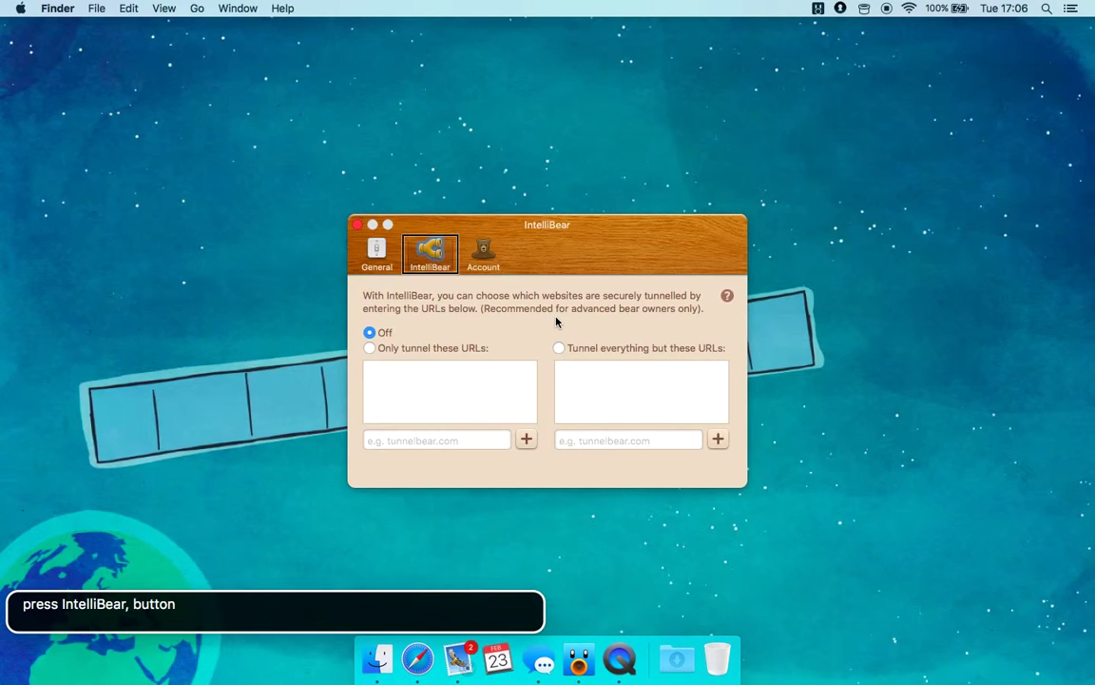
key("ctrl+alt+Right")
key("ctrl+alt+Right")
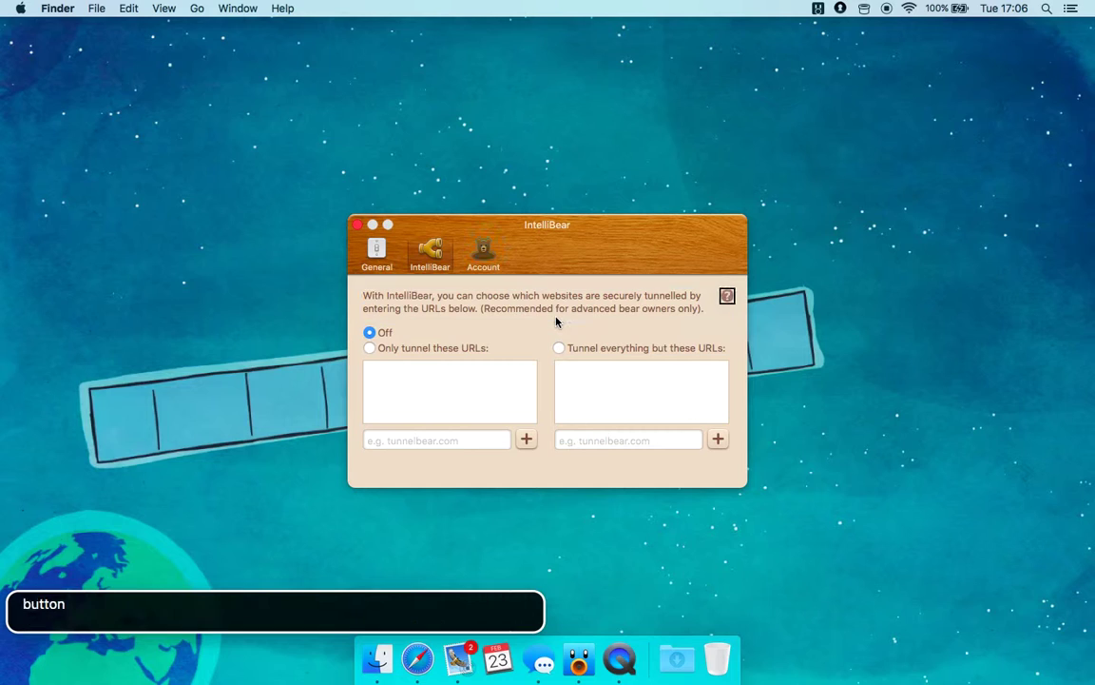
key("ctrl+alt+Right")
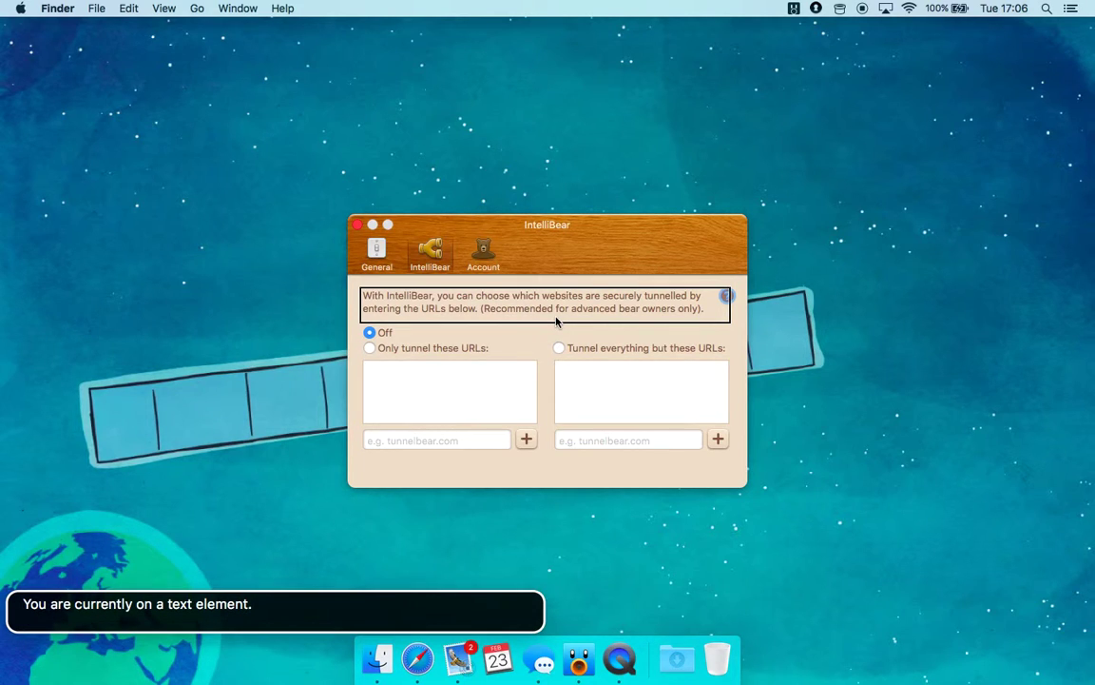
key("ctrl+alt+Left")
key("ctrl+alt+Left")
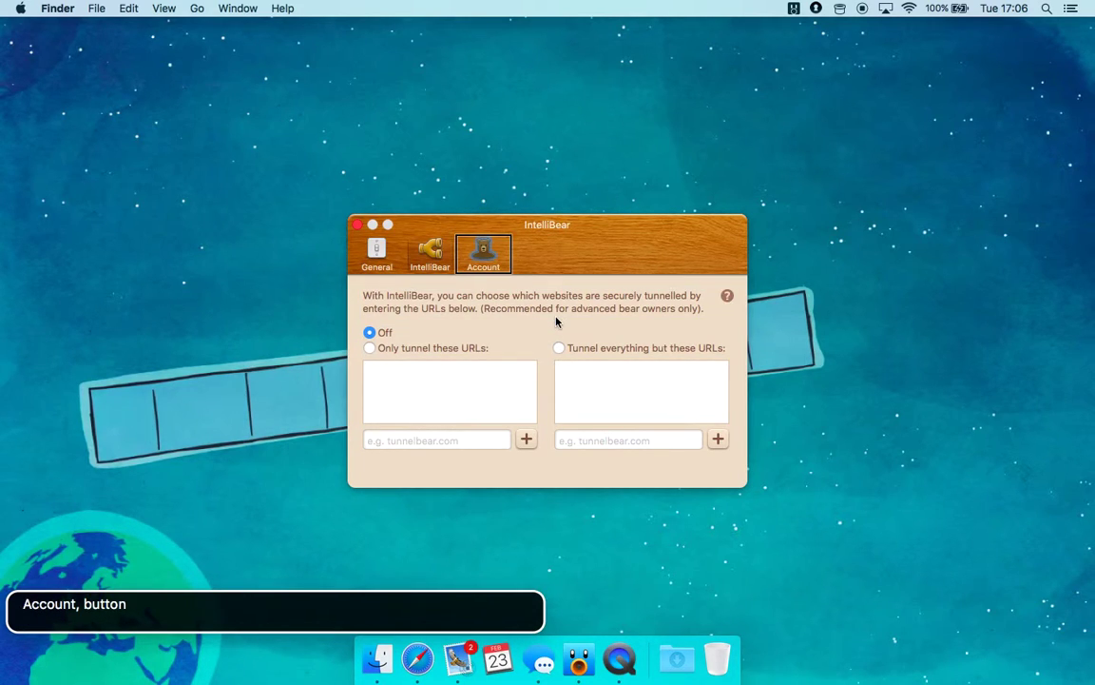
key("ctrl+alt+space")
Read version TunnelBear v2.5.8 (324), close Preferences, and reopen the TunnelBear status panel
key("ctrl+alt+Right")
key("ctrl+alt+Right")
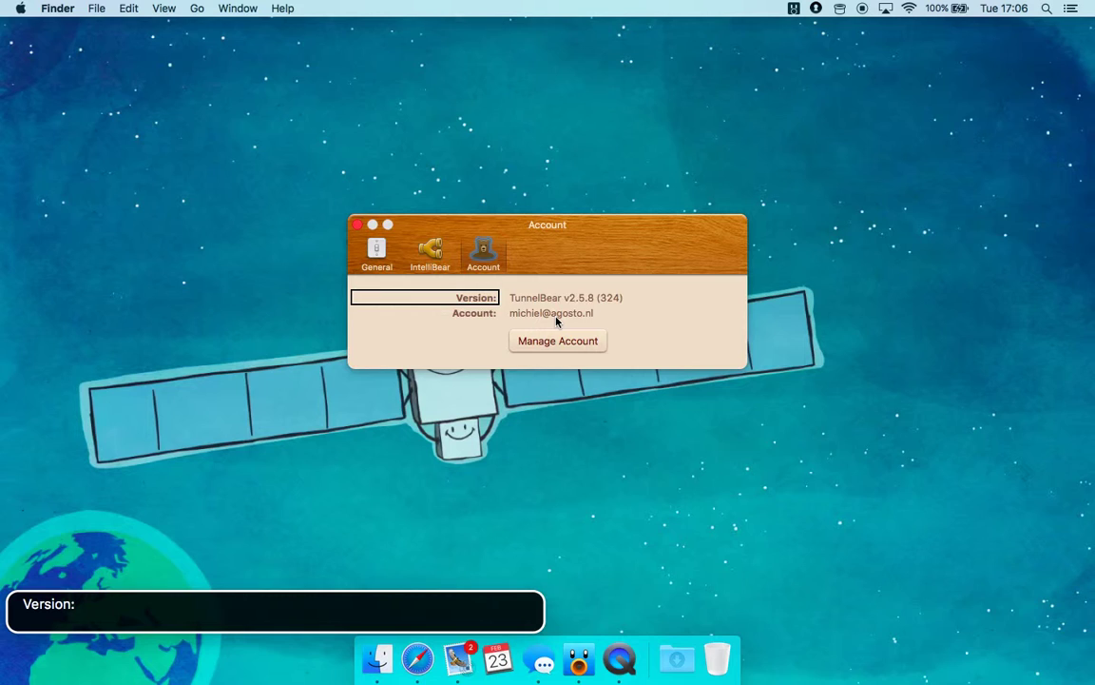
key("ctrl+alt+Right")
key("ctrl+alt+Right")
key("ctrl+alt+Right")
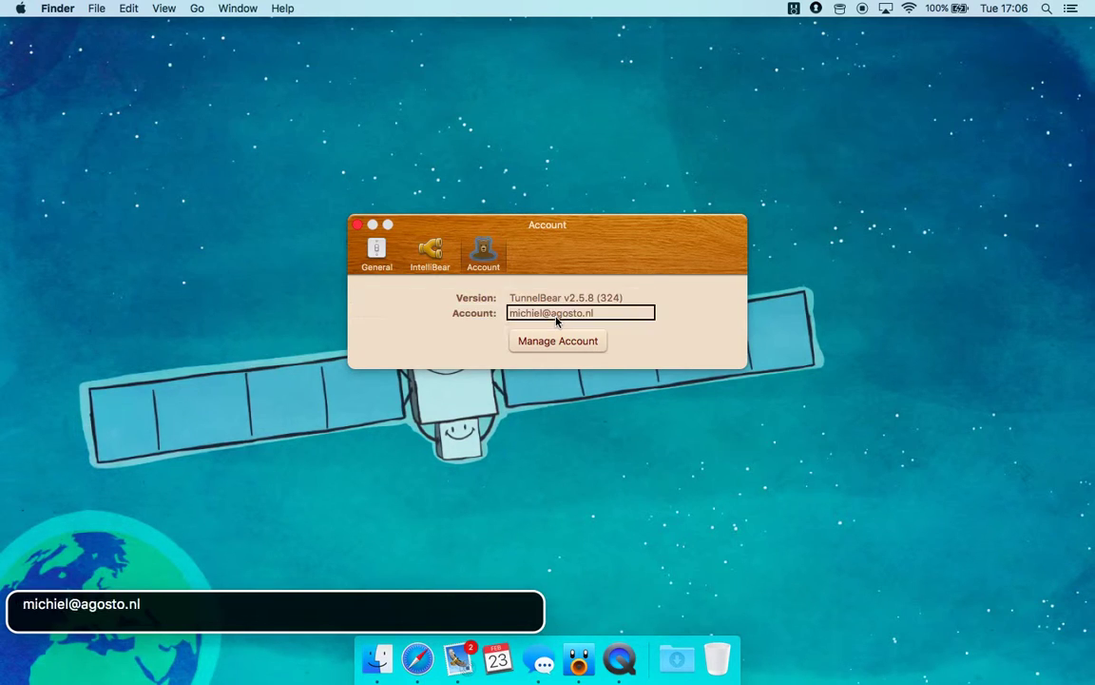
key("ctrl+alt+Left")
key("ctrl+alt+Left")
key("ctrl+alt+Left")
key("ctrl+alt+Left")
key("ctrl+alt+Left")
key("ctrl+alt+Left")
key("ctrl+alt+Left")
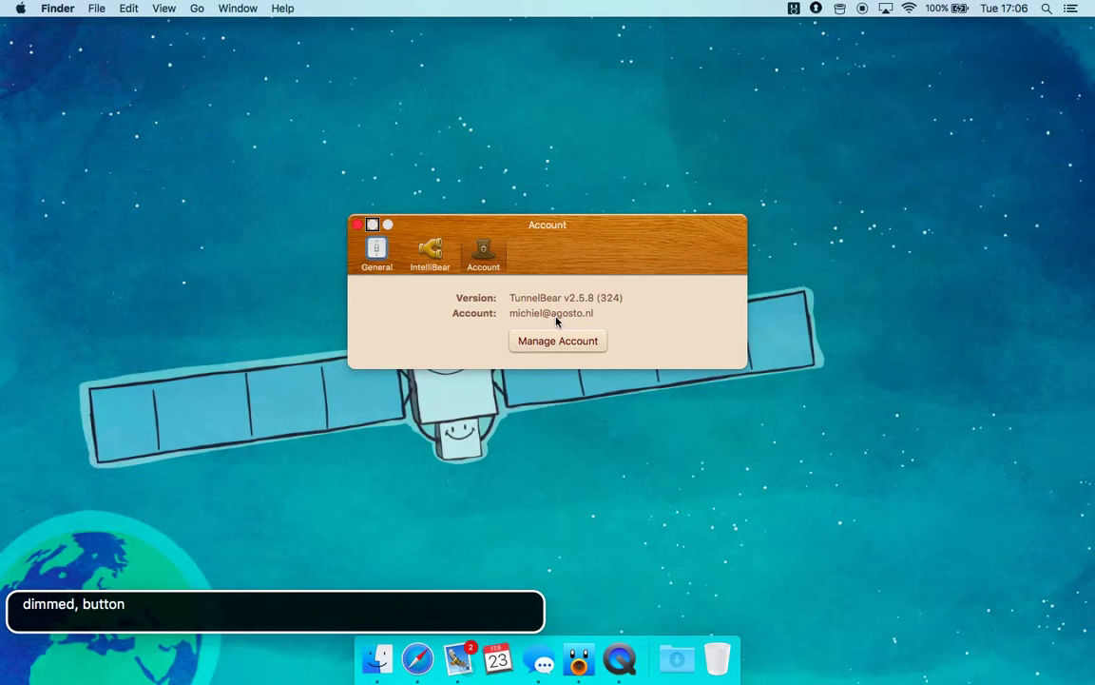
key("ctrl+alt+Left")
key("ctrl+alt+space")
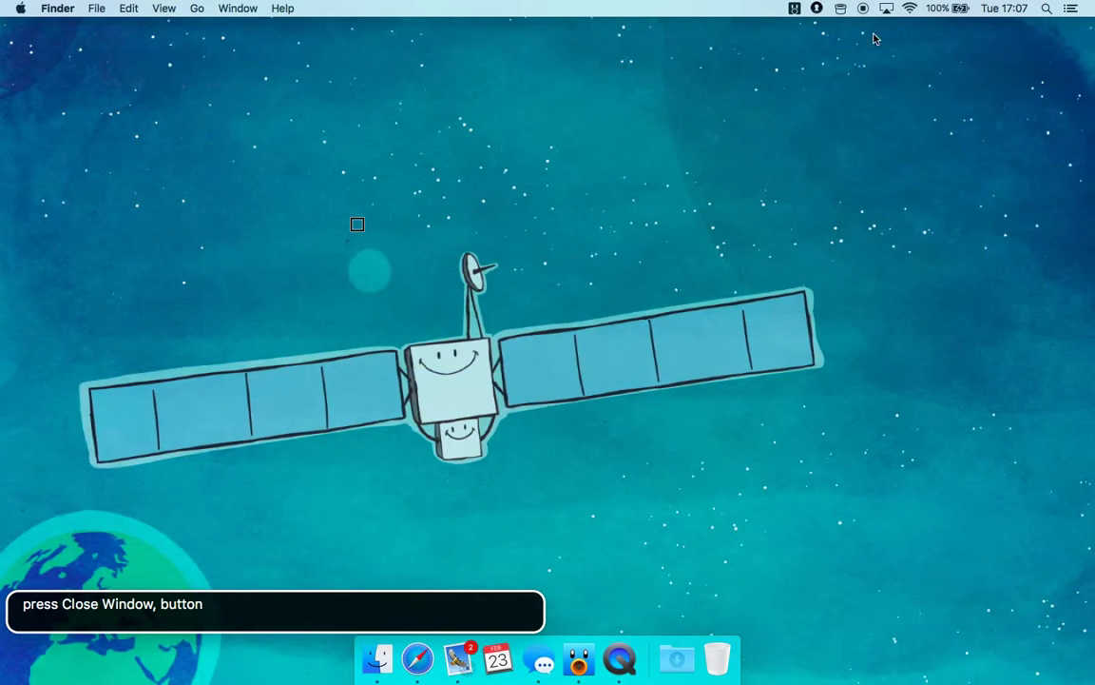
left_click(841, 10)
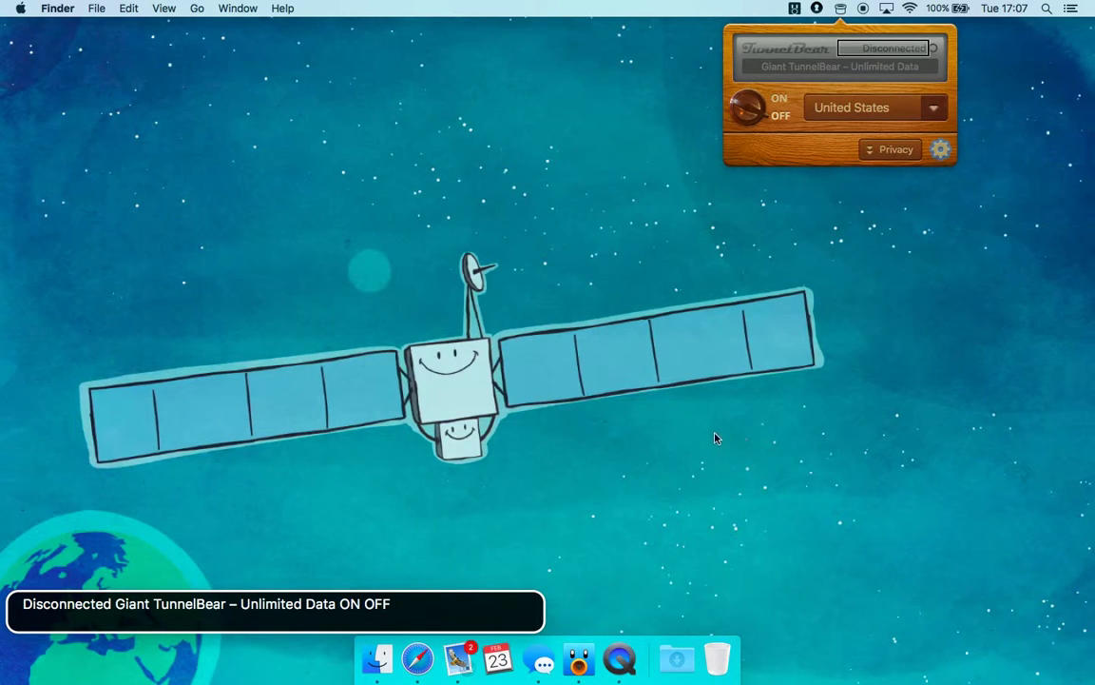
Select United Kingdom from the country list and switch TunnelBear ON to connect
key("ctrl+alt+Right")
key("ctrl+alt+Right")
key("ctrl+alt+Right")
key("ctrl+alt+Right")
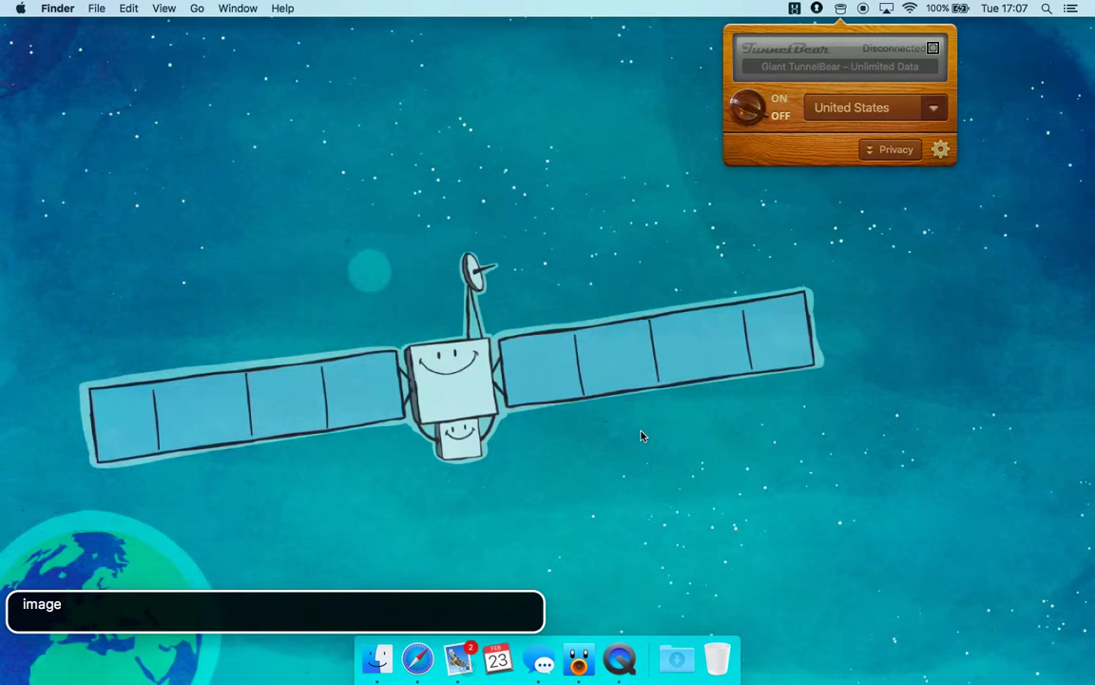
key("ctrl+alt+Right")
key("ctrl+alt+Right")
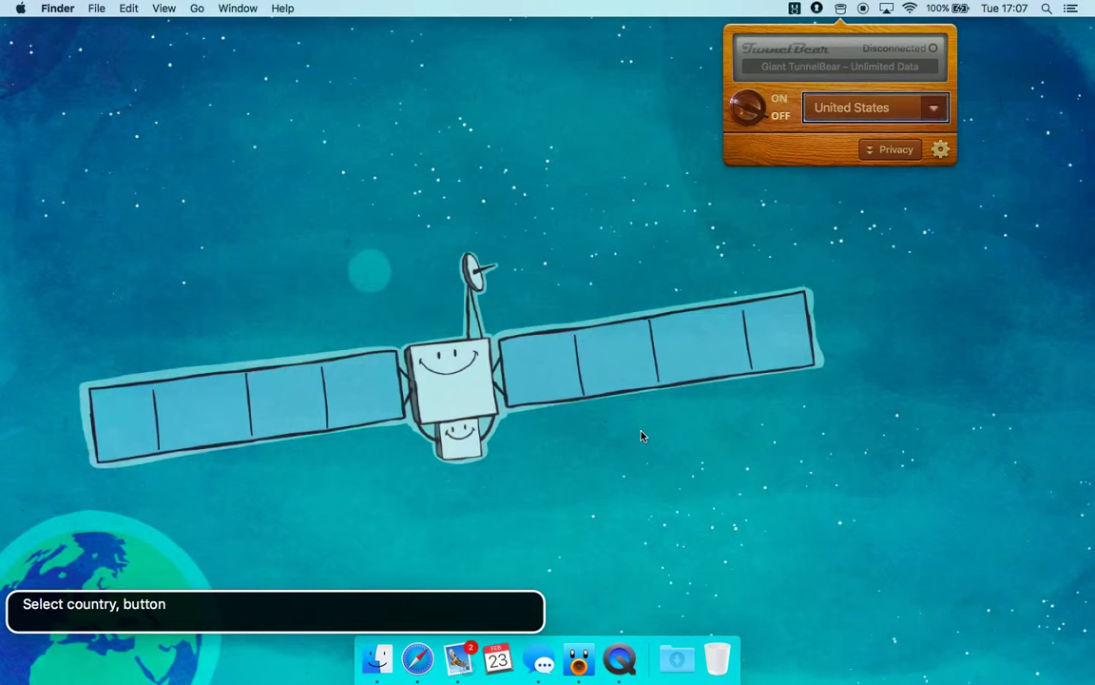
key("ctrl+alt+space")
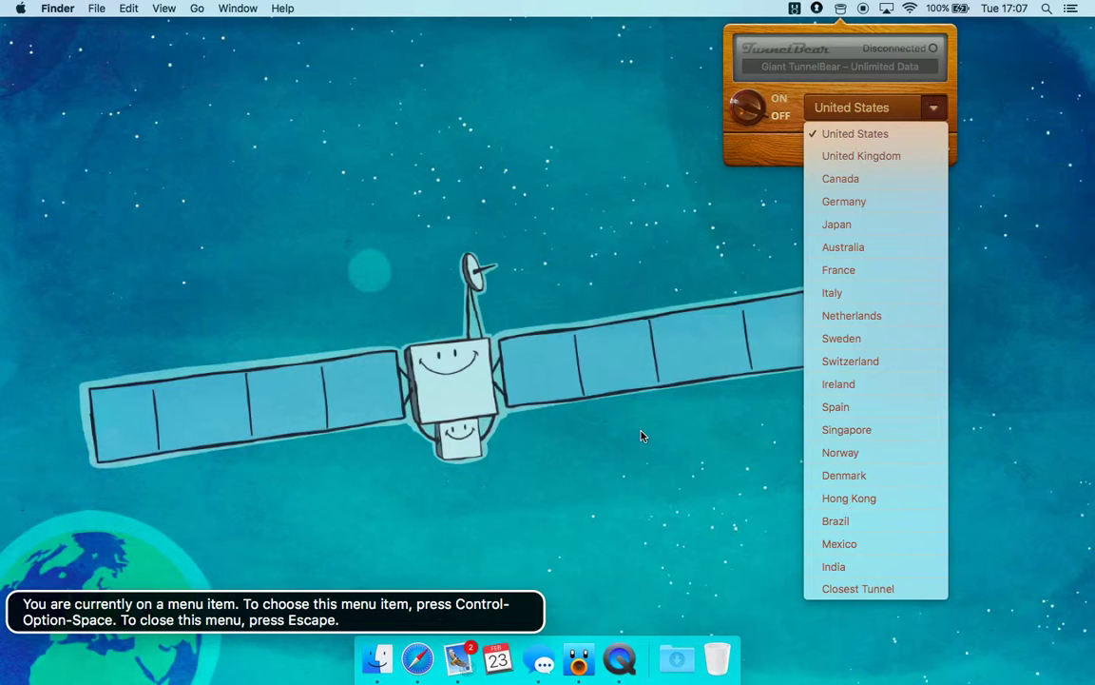
key("Down")
key("ctrl+alt+space")
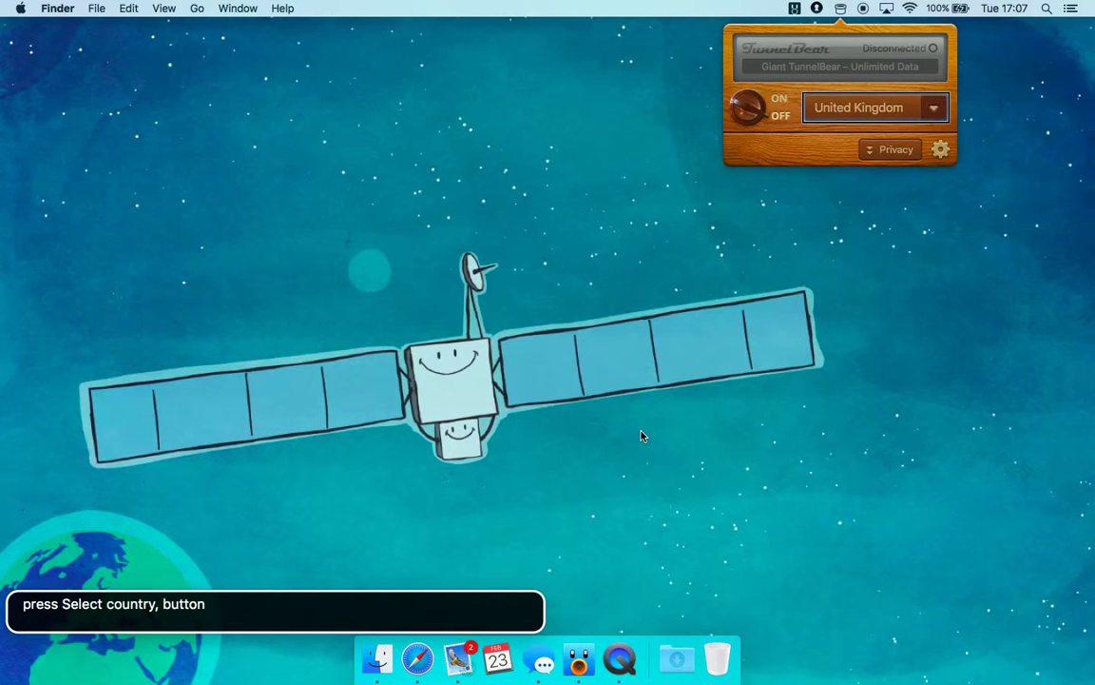
key("ctrl+alt+Left")
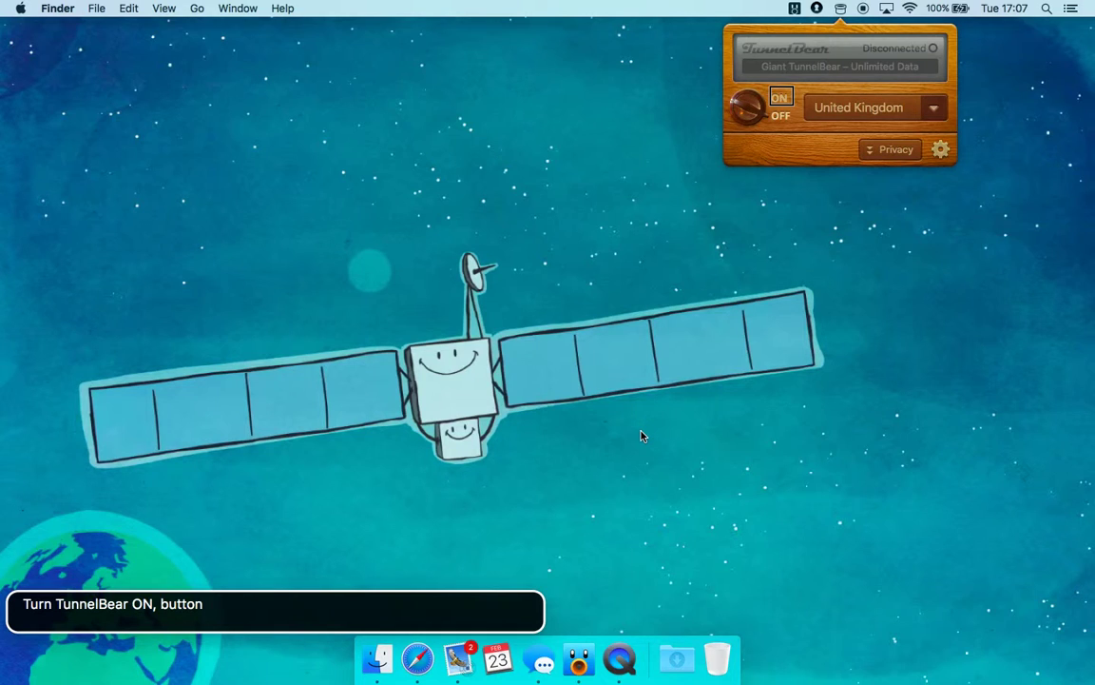
key("ctrl+alt+space")
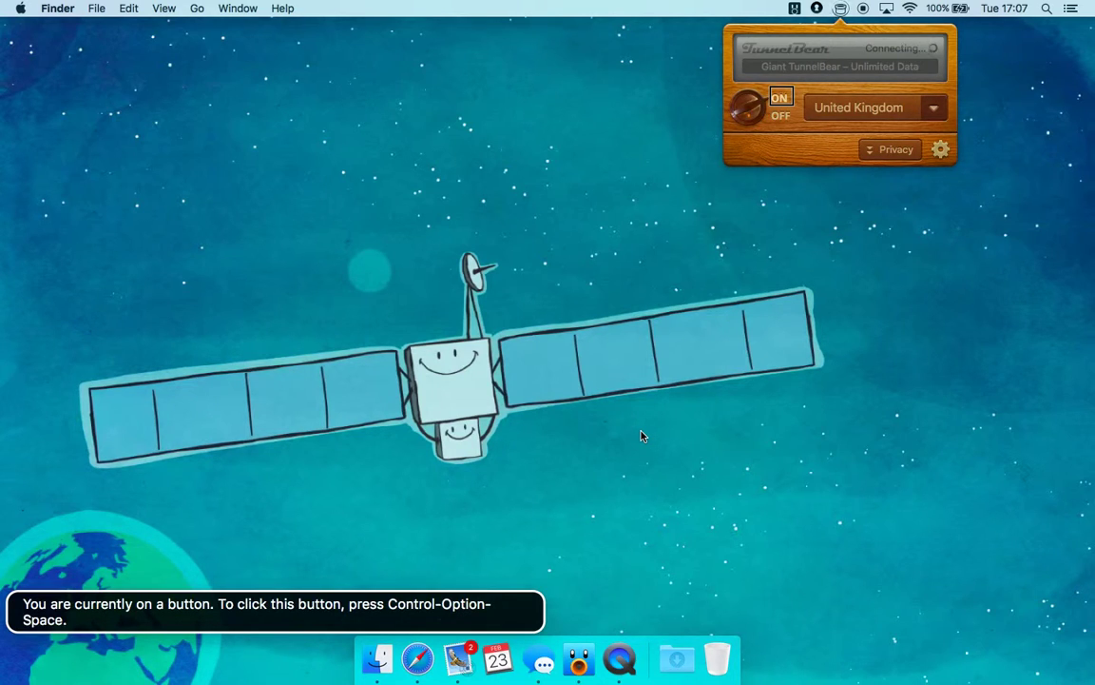